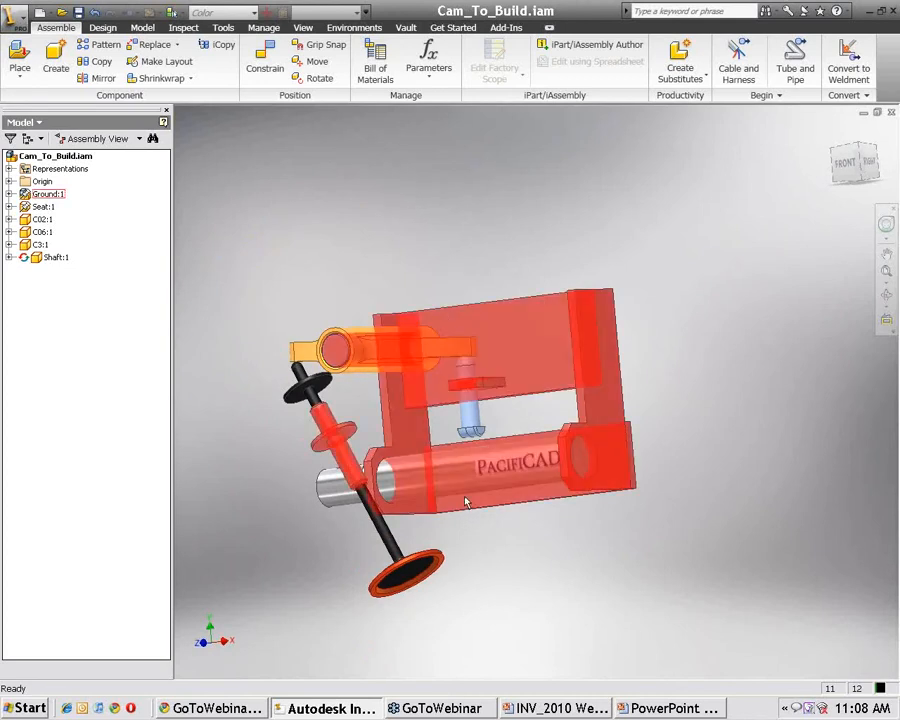
mouse_move(394, 568)
left_mouse_down()
mouse_move(390, 550)
mouse_move(418, 560)
mouse_move(392, 566)
left_mouse_up()
scroll(465, 460, "up", 5)
scroll(486, 417, "down", 5)
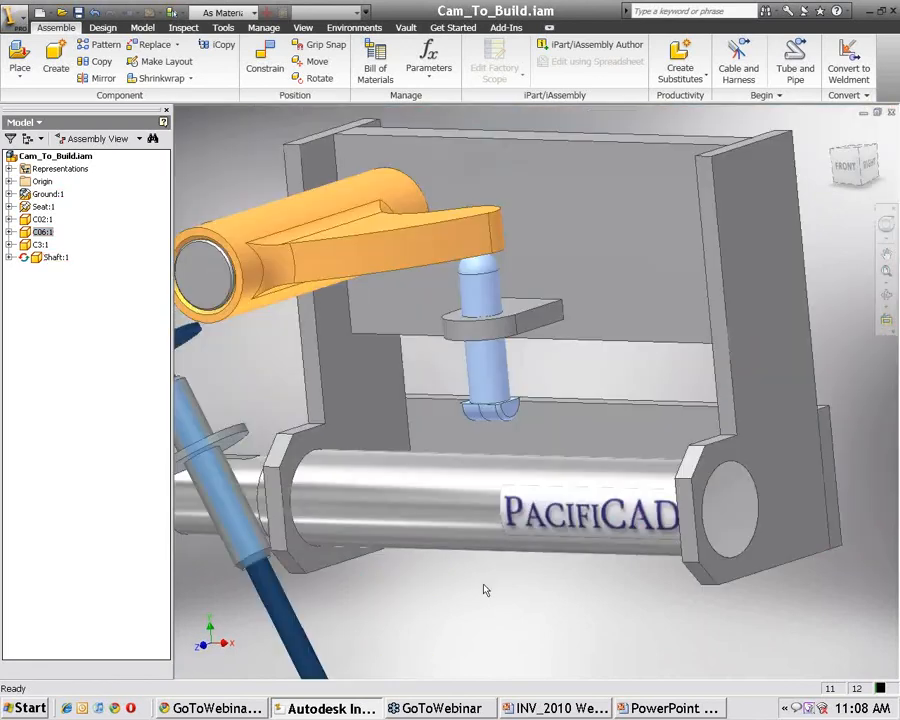
middle_click_drag(484, 590, 462, 523)
scroll(462, 540, "down", 5)
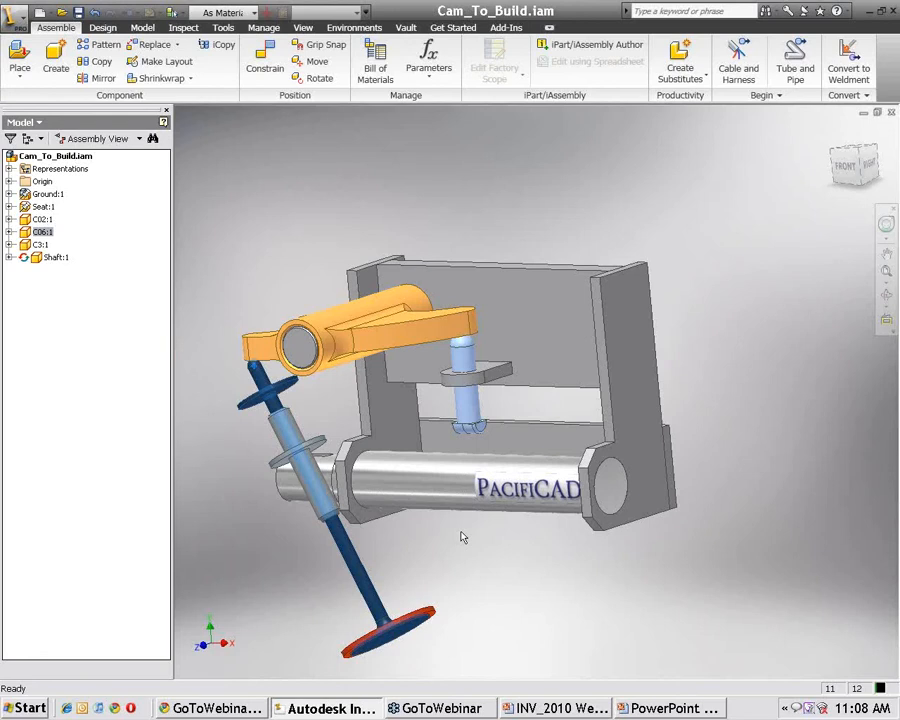
Step: Add a Flush constraint between the black disc's underside on C06 and the face of the surrounding orange ring
left_click(265, 60)
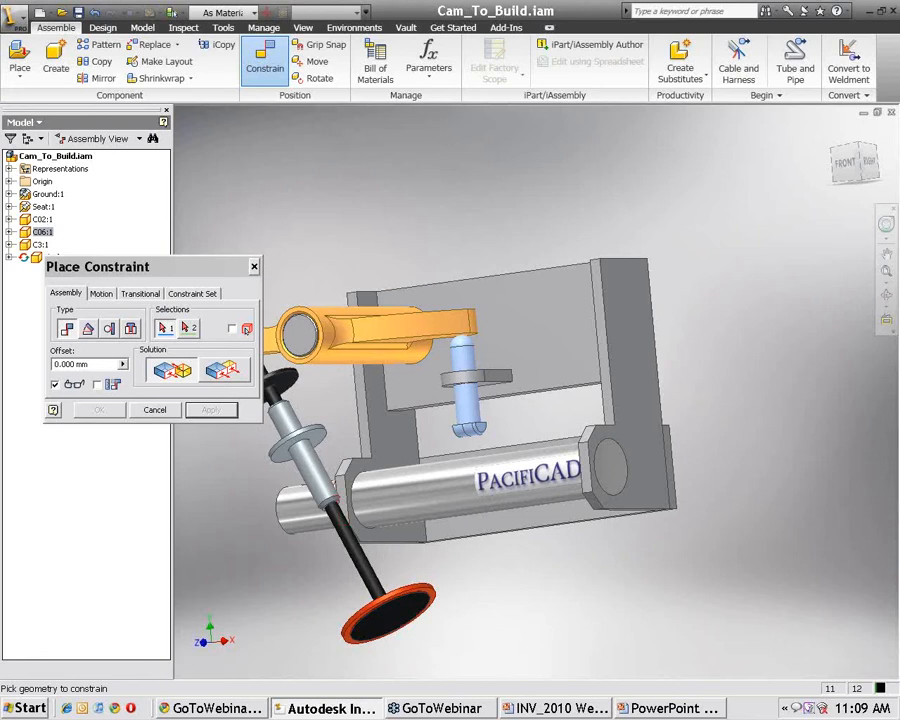
left_click(220, 370)
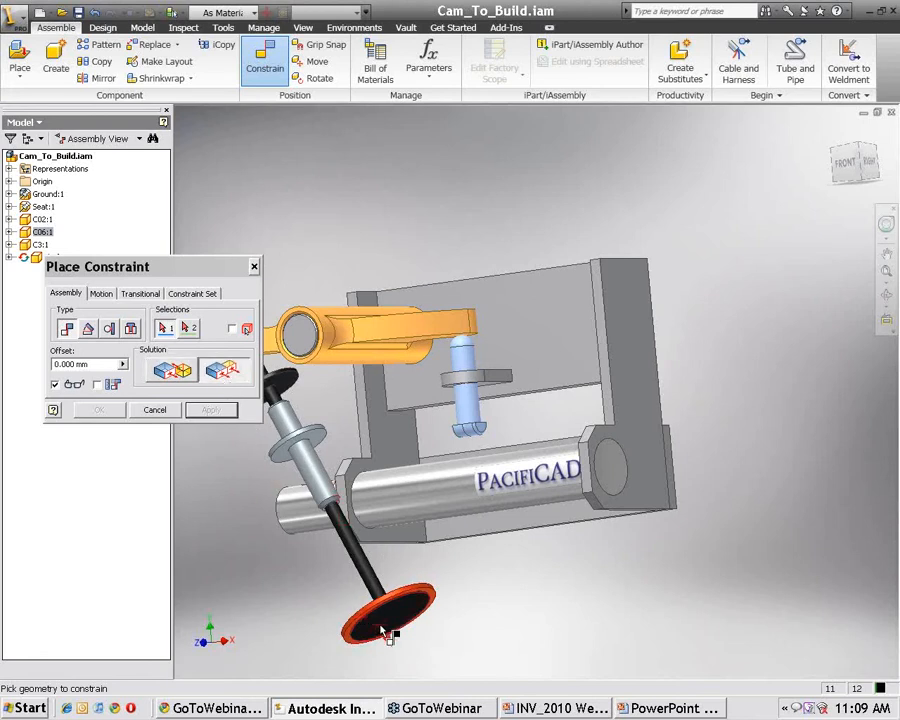
scroll(385, 622, "up", 10)
left_click(434, 461)
left_click(460, 515)
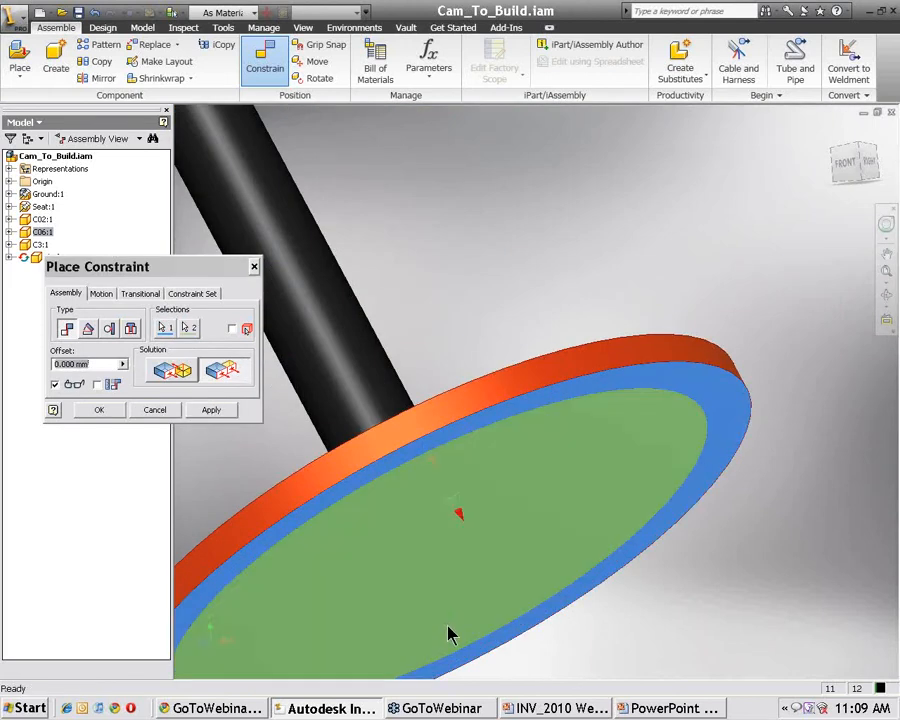
left_click(112, 409)
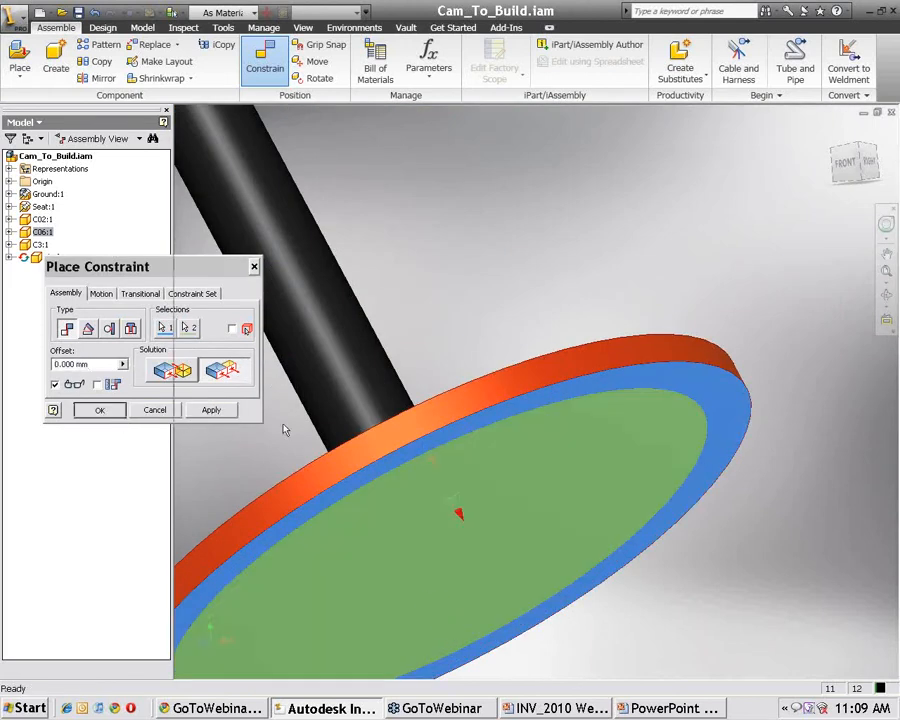
Step: Suppress the Flush constraint between Seat:1 and C06:1
scroll(366, 455, "down", 4)
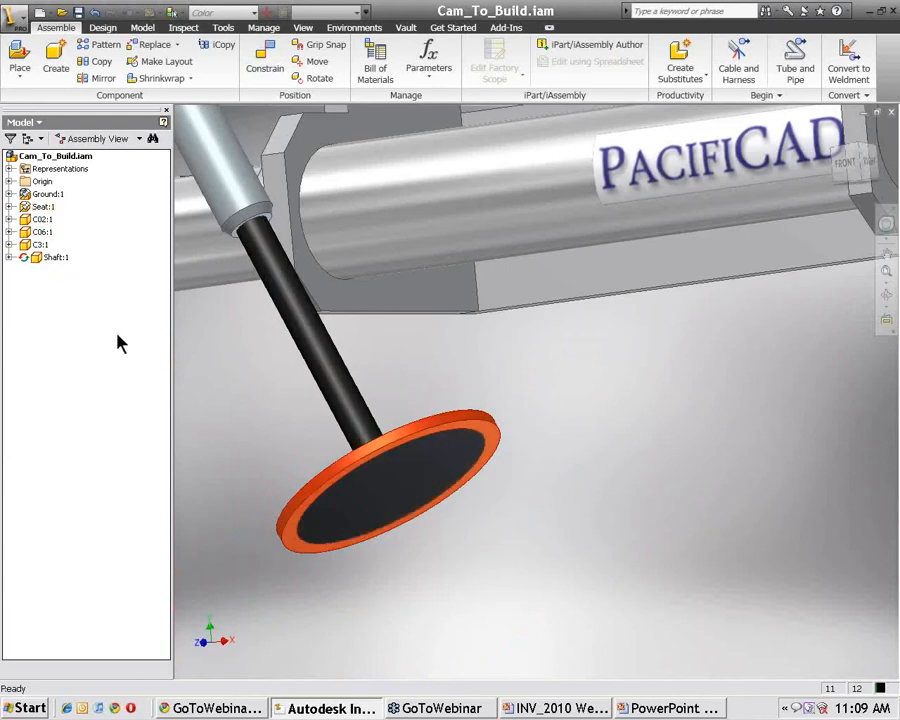
left_click(10, 206)
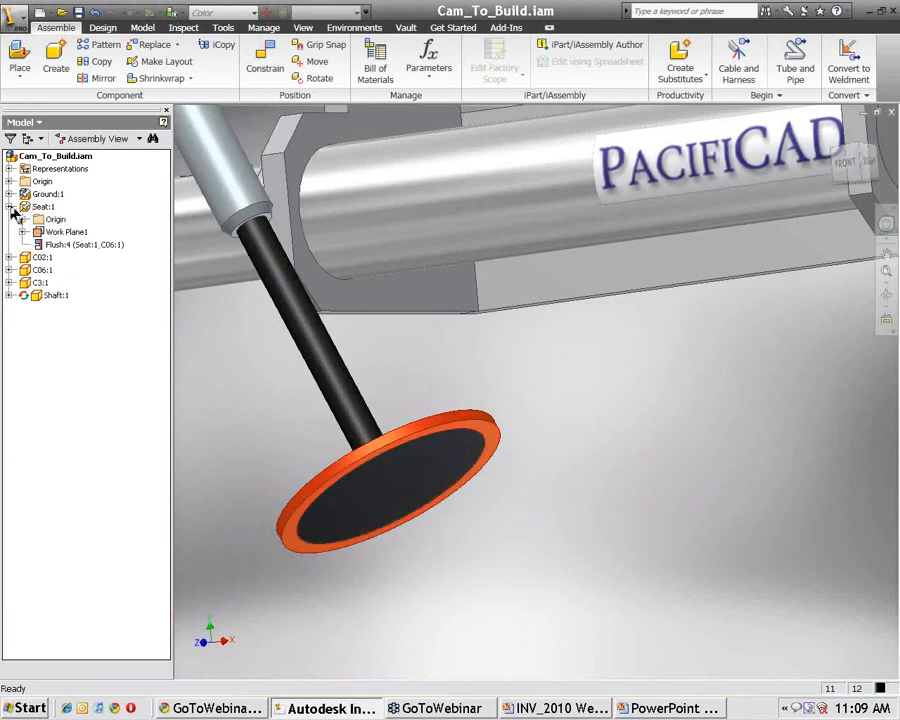
right_click(55, 247)
left_click(92, 394)
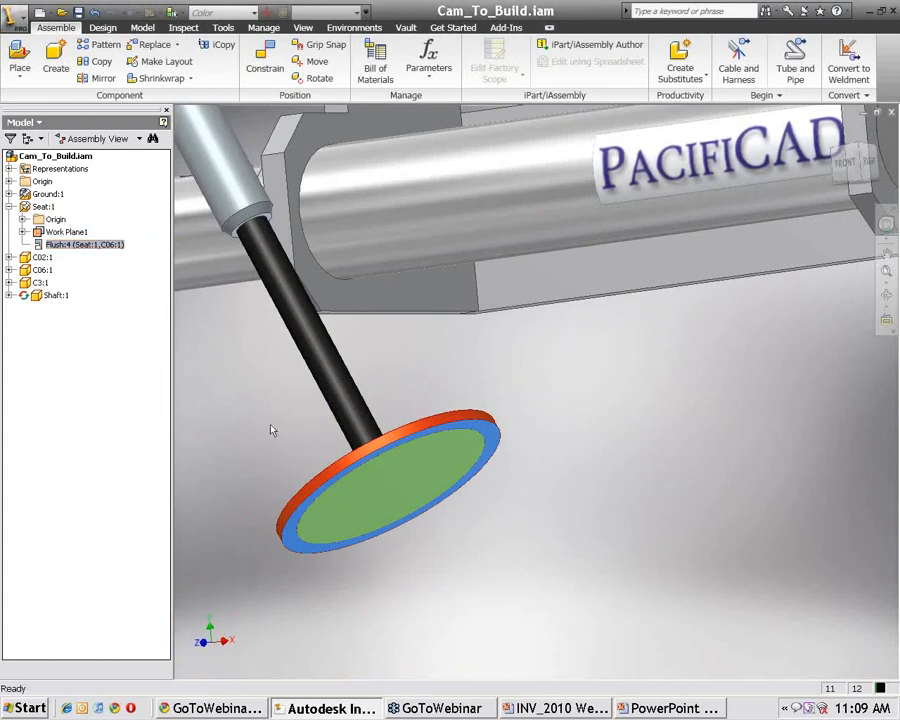
Step: Take the cam assembly into the Dynamic Simulation environment
scroll(272, 422, "up", 5)
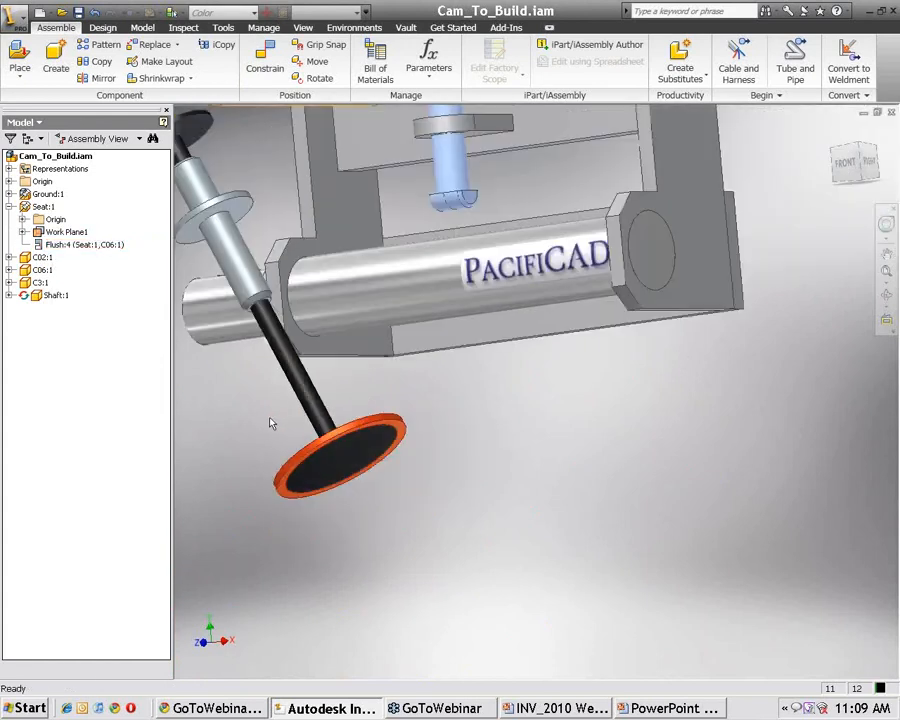
middle_click_drag(268, 426, 268, 441)
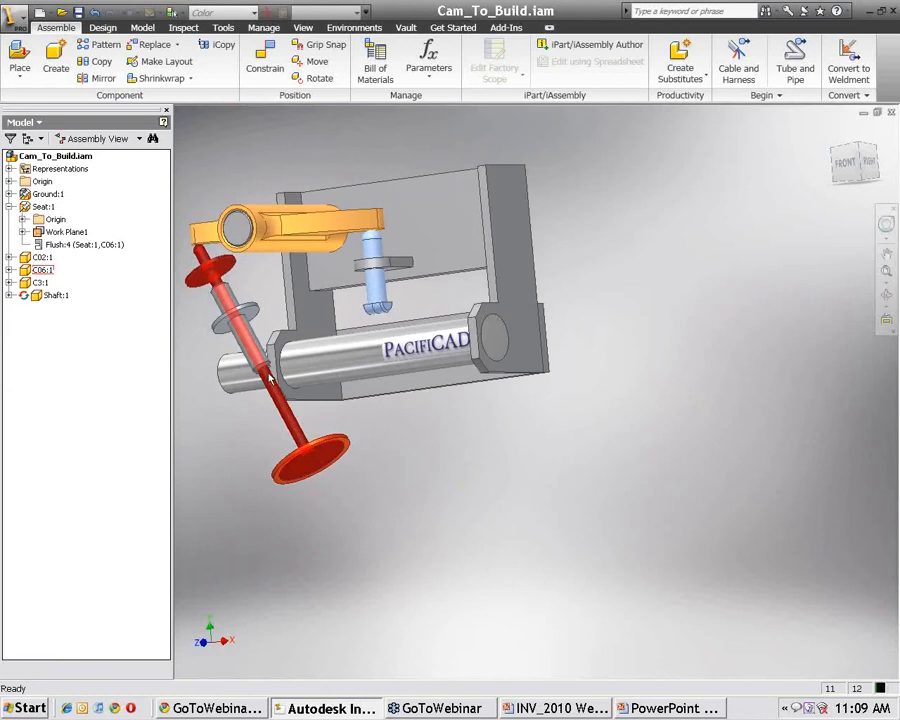
left_click(350, 28)
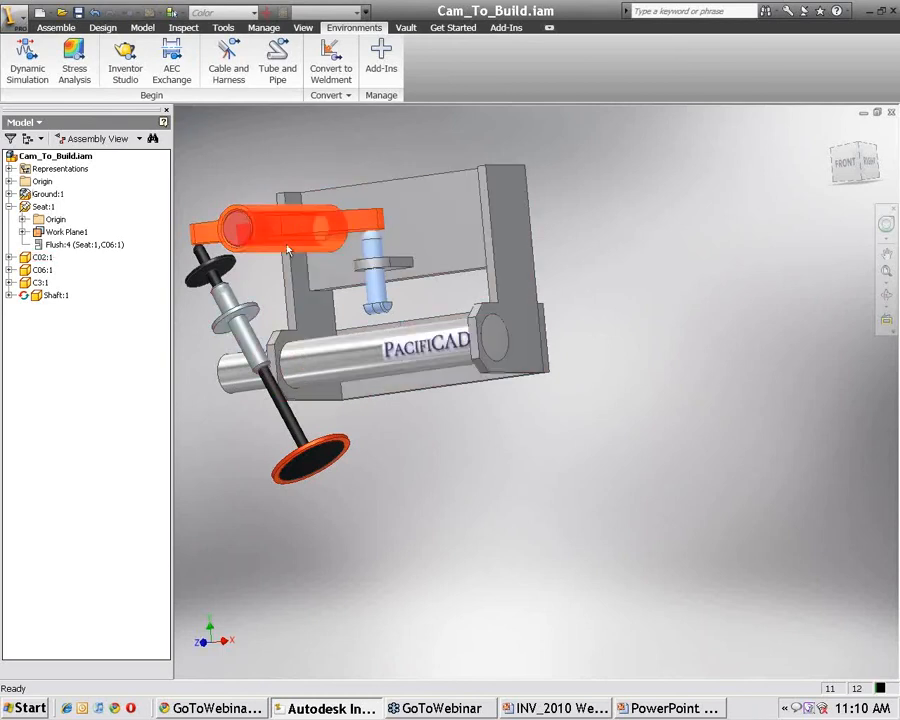
left_click(27, 58)
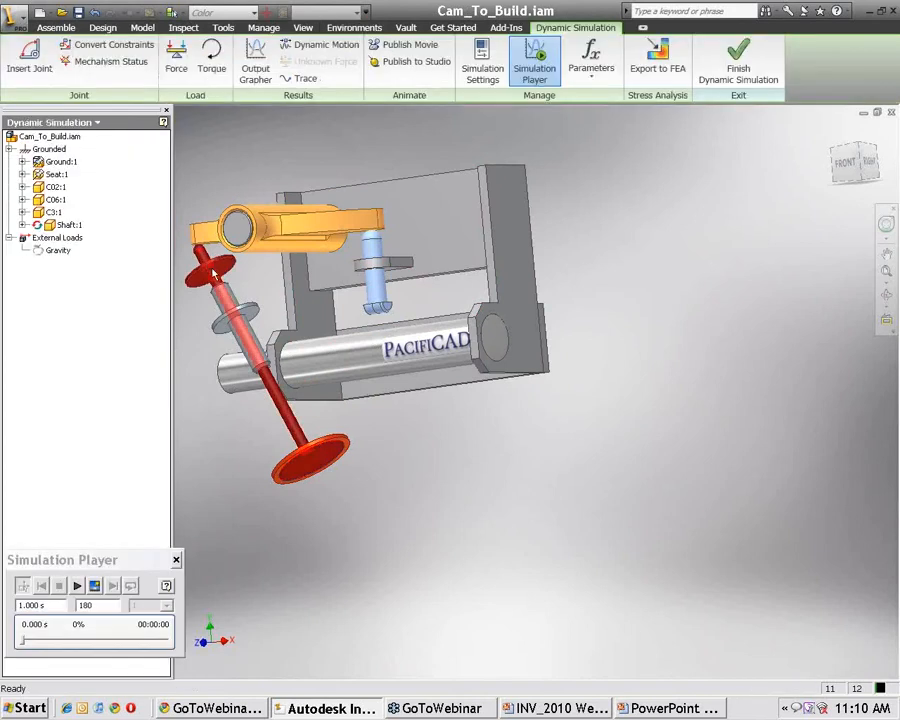
Step: Examine the joint types offered by Insert Joint and its Joints Table, leaving without inserting a joint
scroll(365, 454, "down", 1)
middle_click_drag(365, 452, 402, 535)
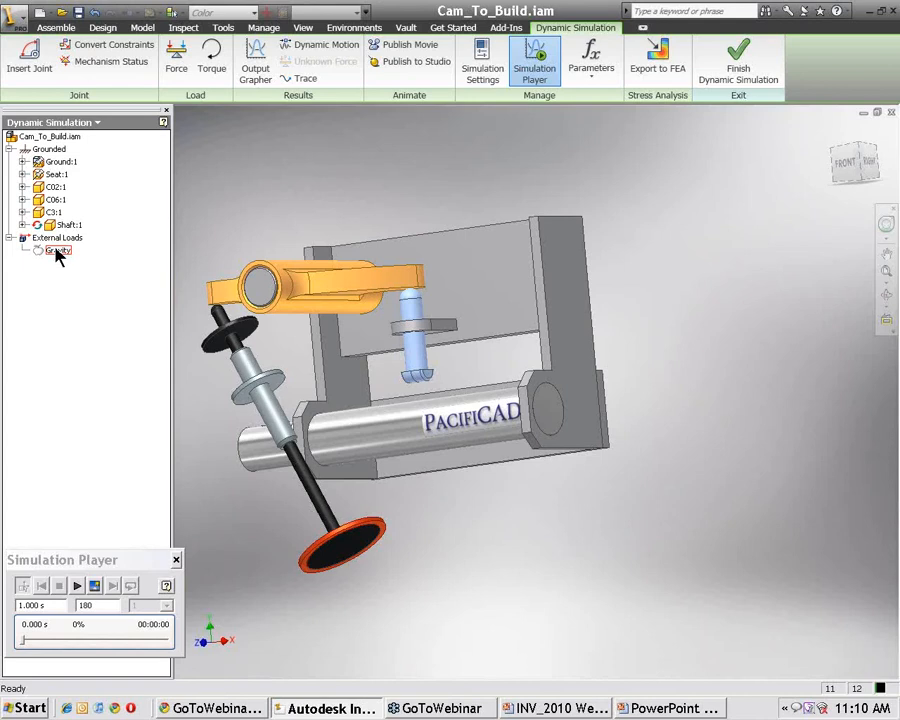
left_click(30, 58)
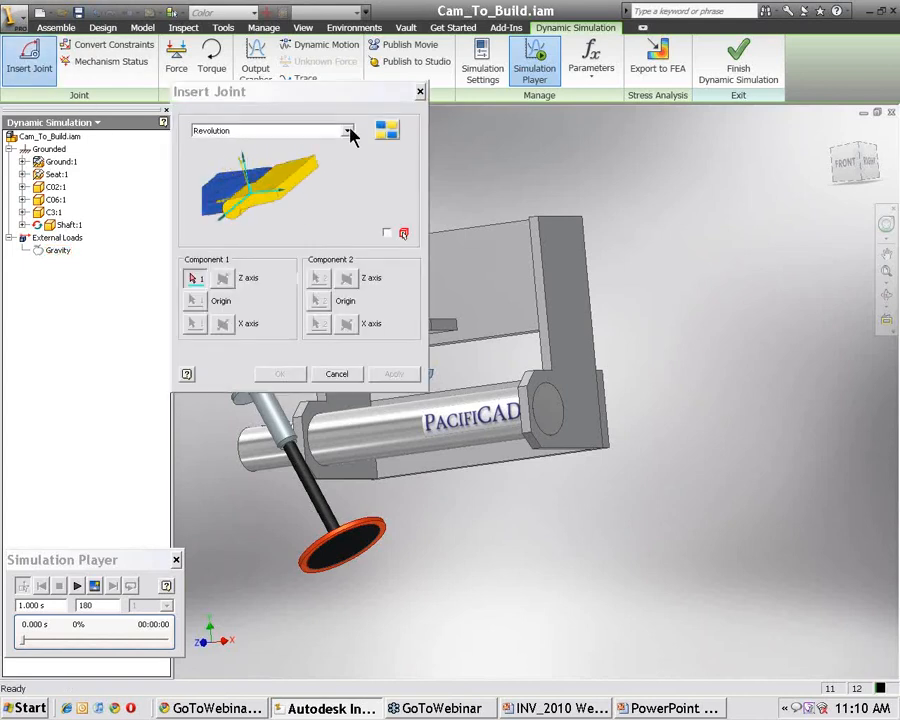
left_click(348, 132)
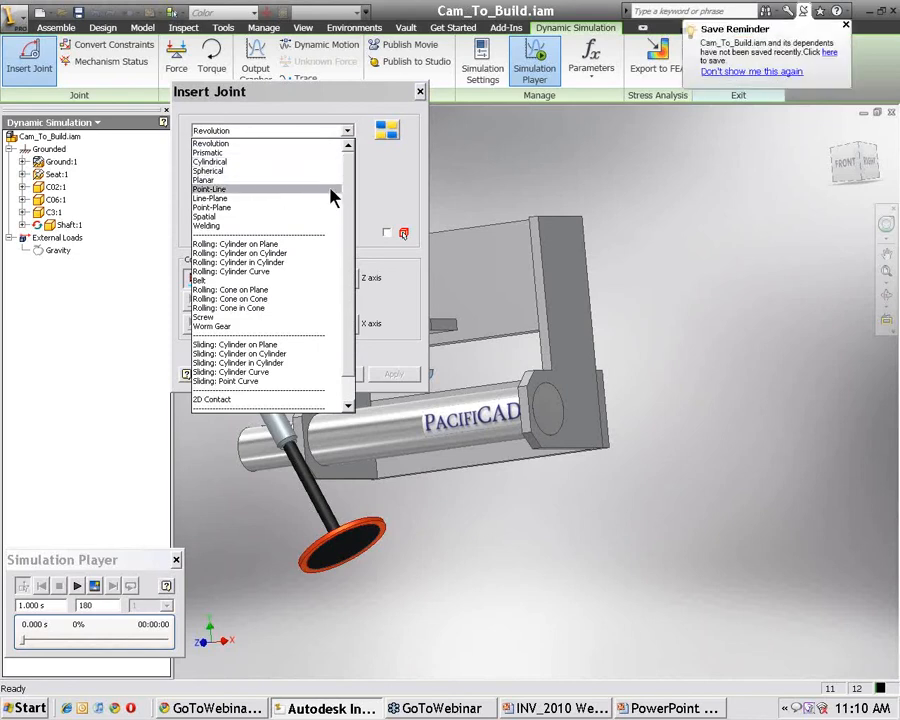
left_click(363, 195)
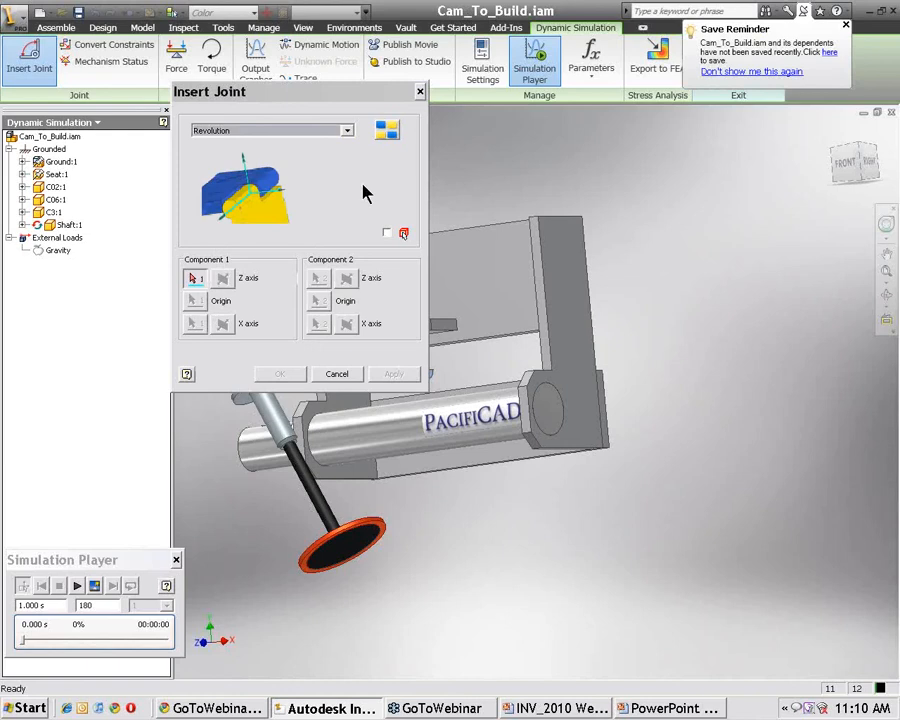
left_click(388, 131)
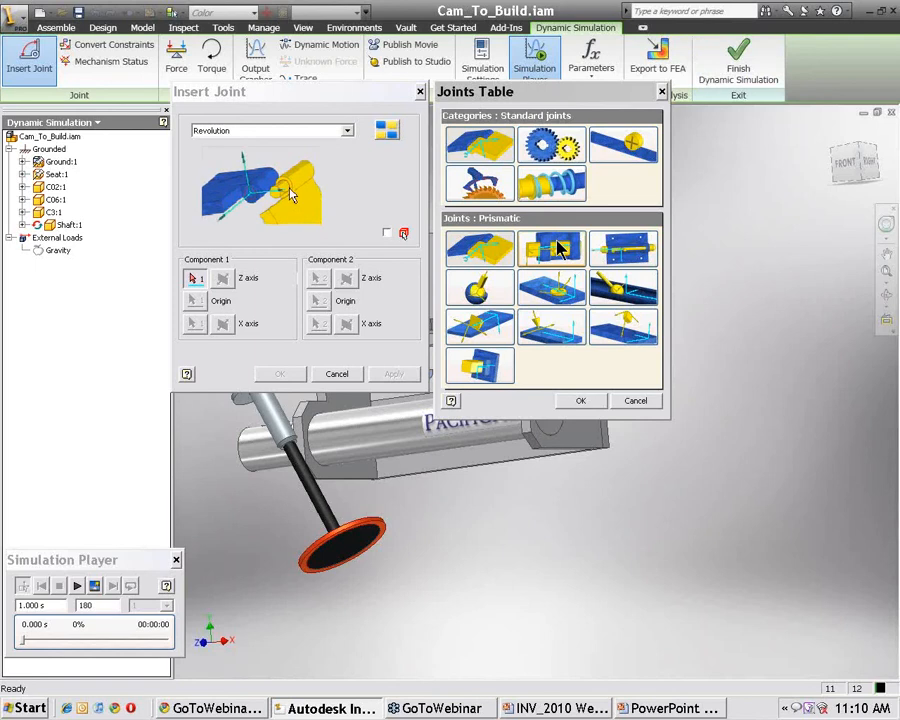
left_click(578, 400)
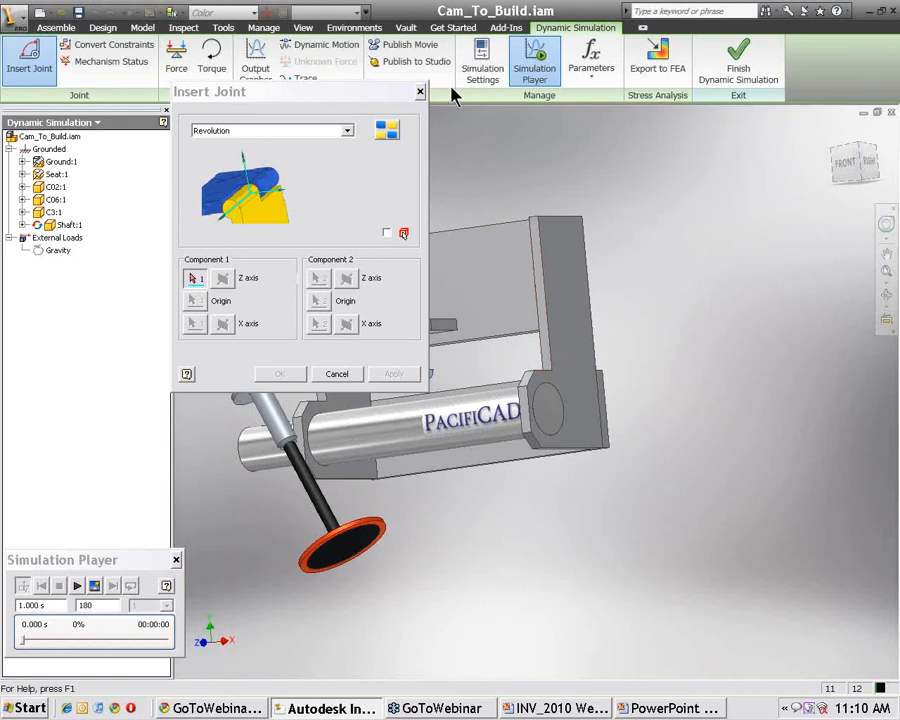
left_click(421, 92)
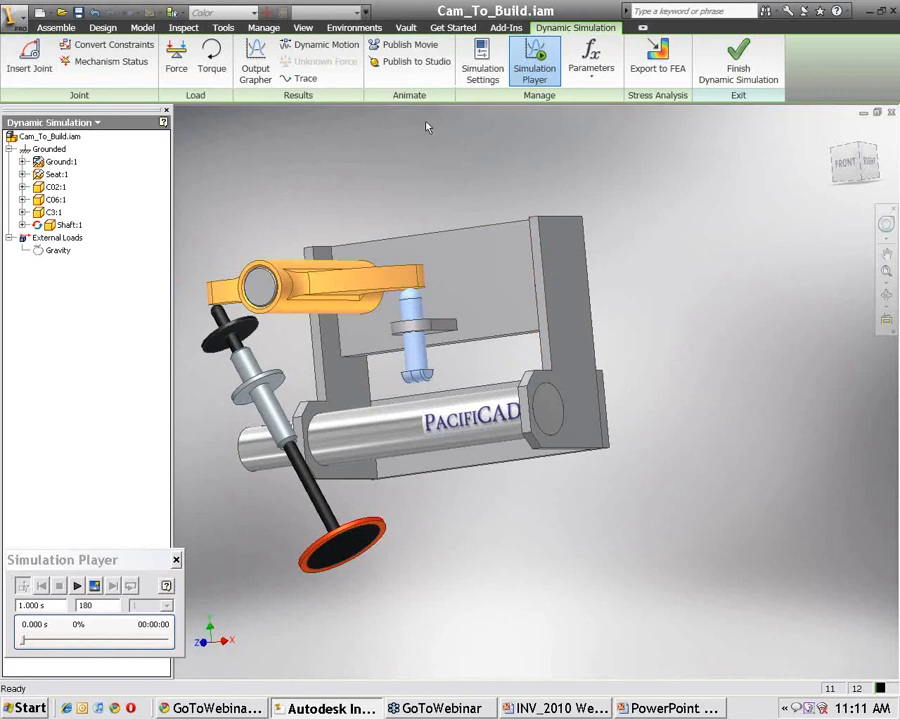
Step: Turn on automatic conversion of constraints to standard joints in the simulation settings and expand the Standard Joints group
left_click(484, 74)
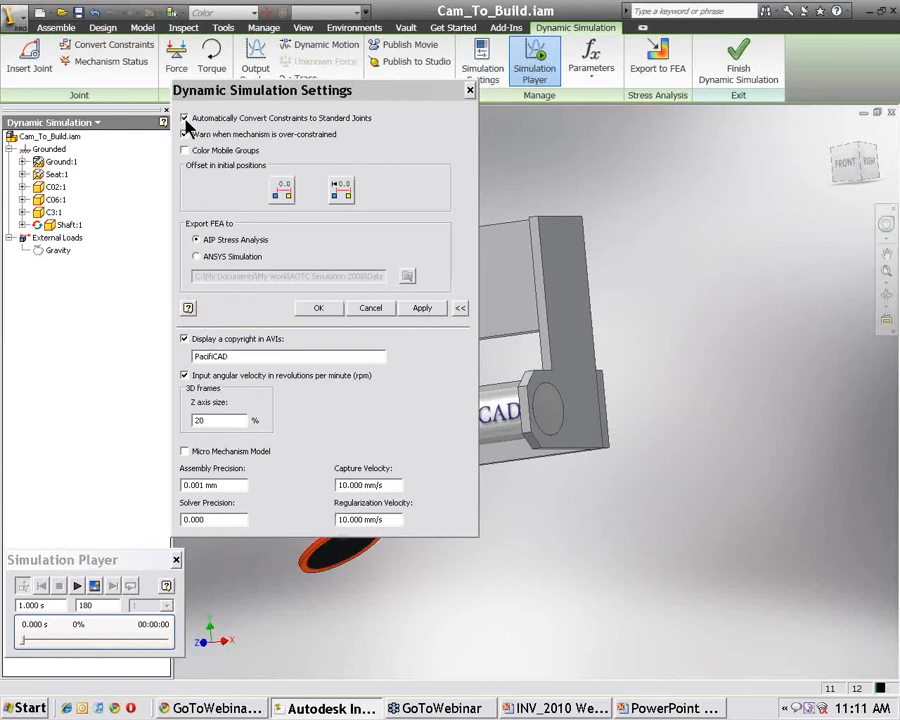
left_click(318, 310)
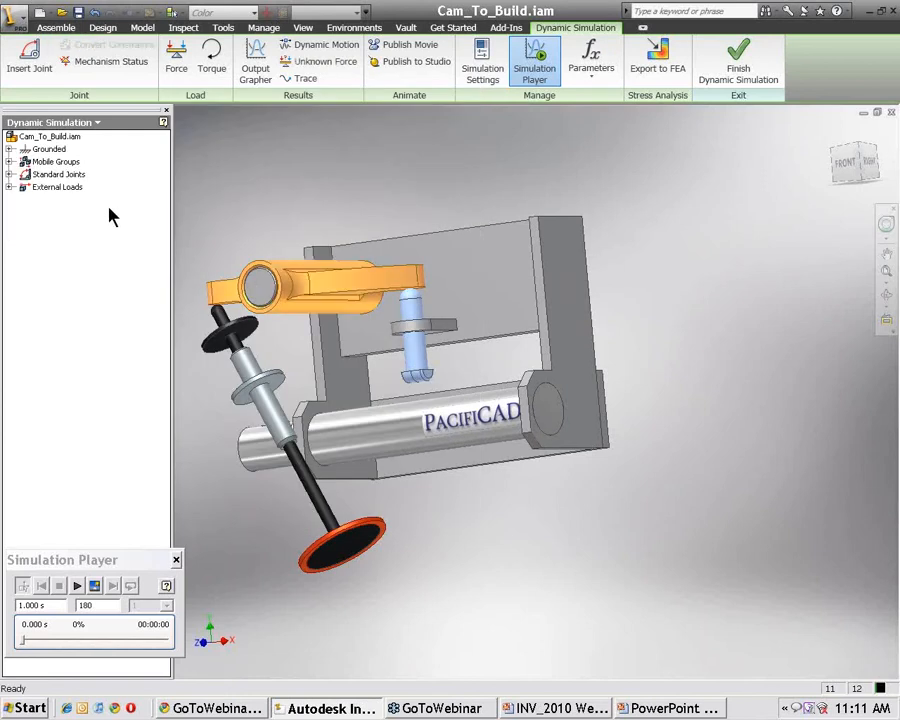
left_click(9, 174)
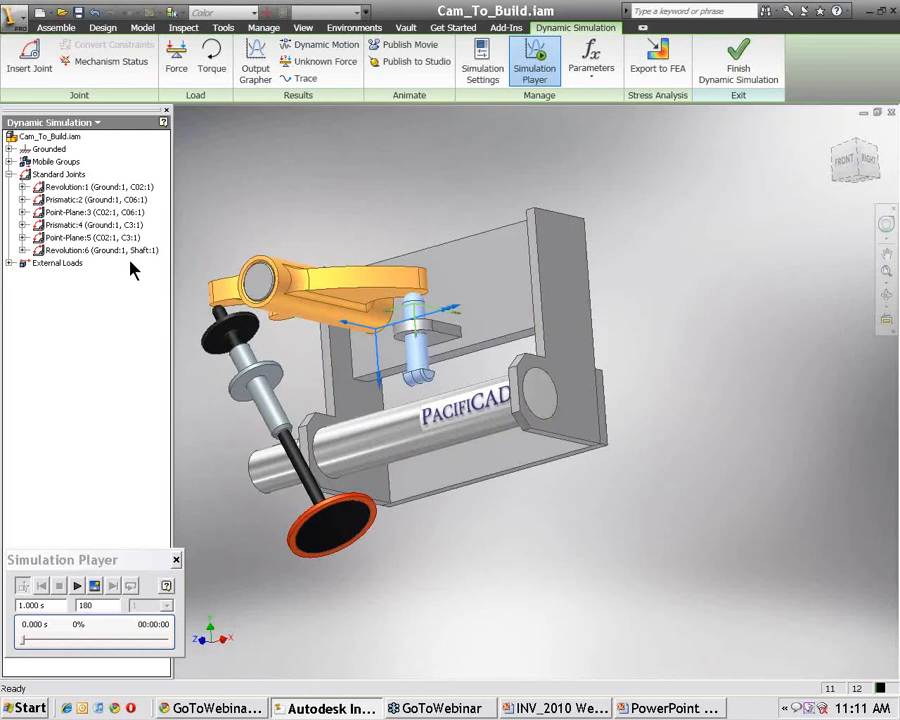
Step: In the properties of the prismatic joint between Ground:1 and C06:1, set the offset so its current position becomes 0 mm
right_click(70, 202)
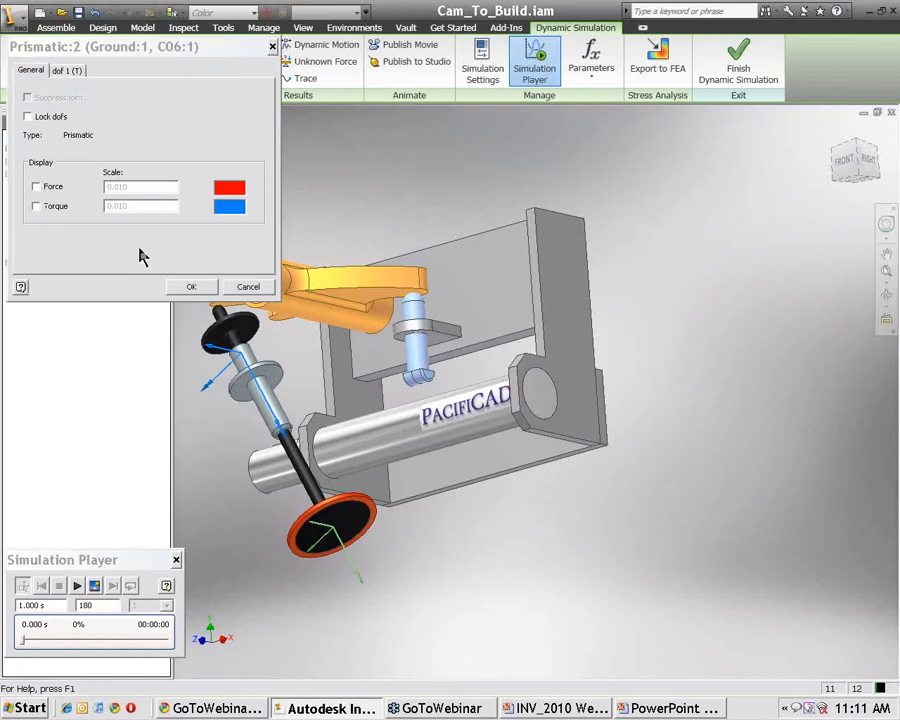
left_click(66, 71)
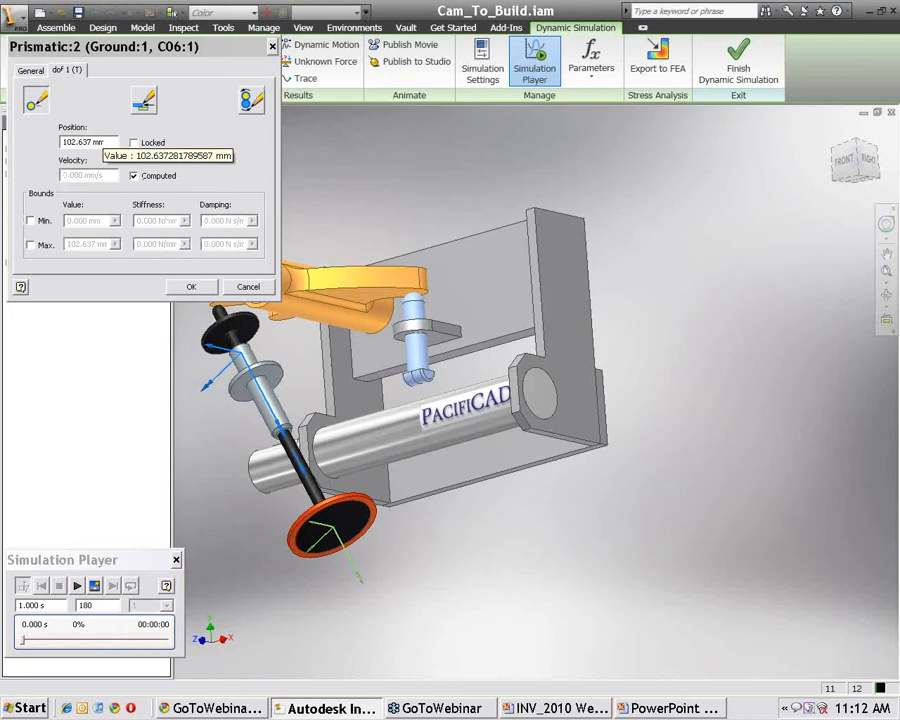
right_click(106, 146)
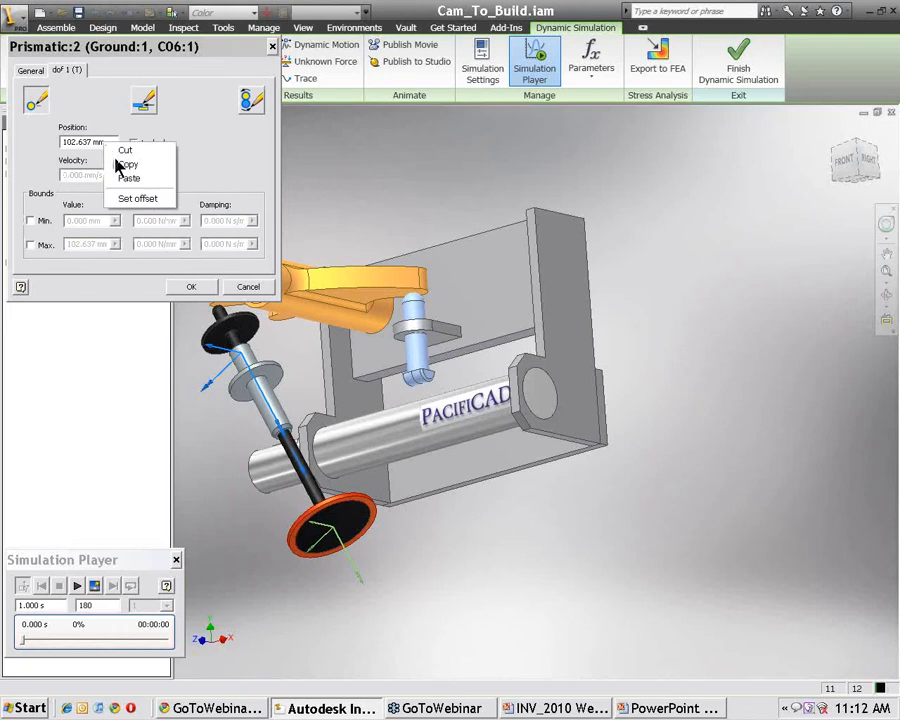
left_click(128, 199)
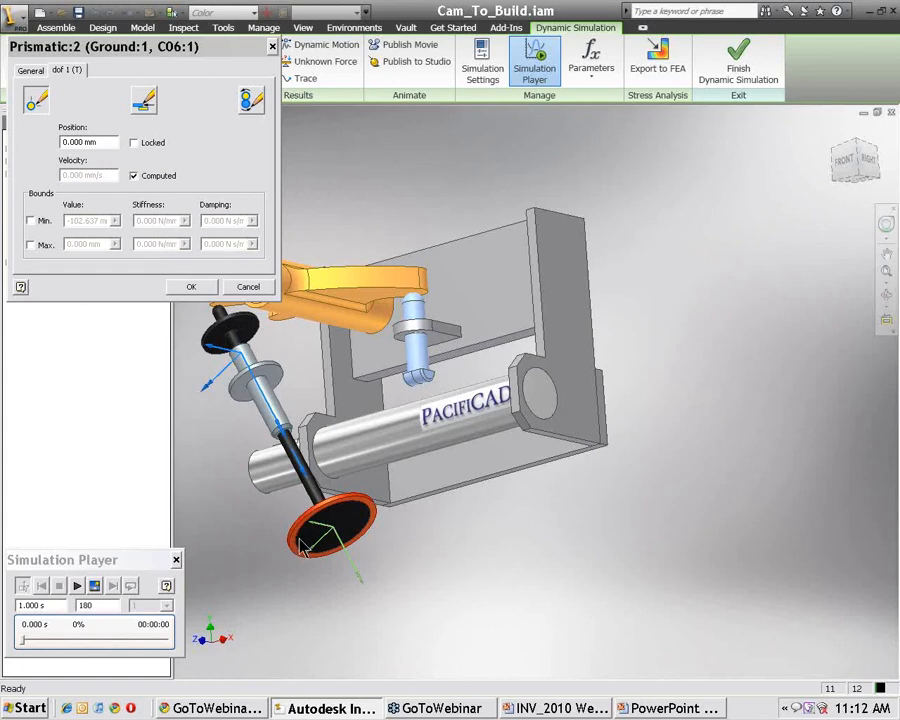
Step: Enable imposed motion on the Ground–C06 prismatic joint, driven by position, and keep the input grapher as the value source
left_click(251, 101)
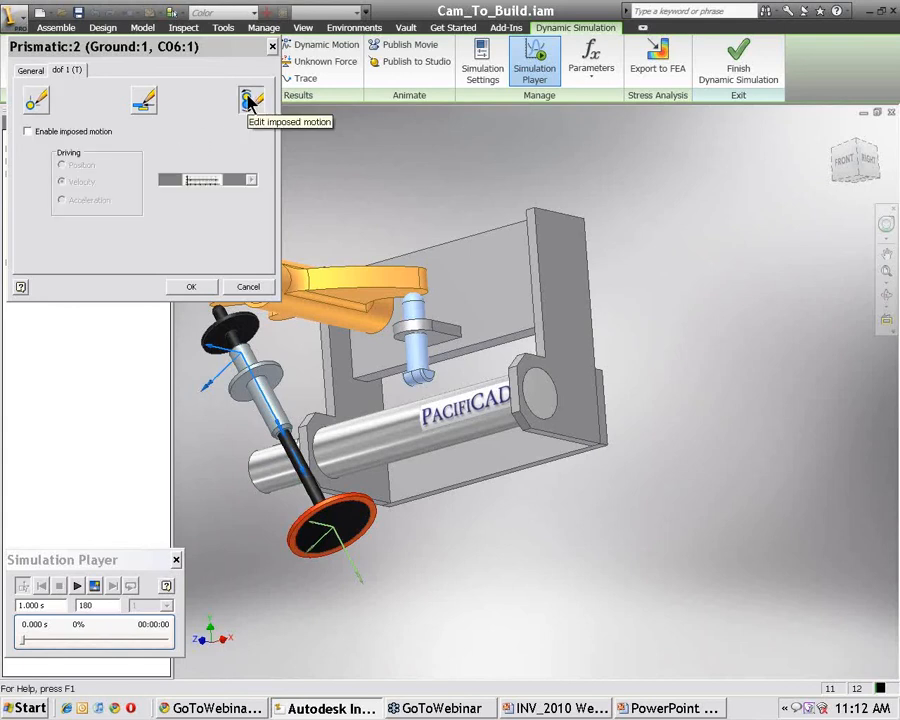
left_click(28, 132)
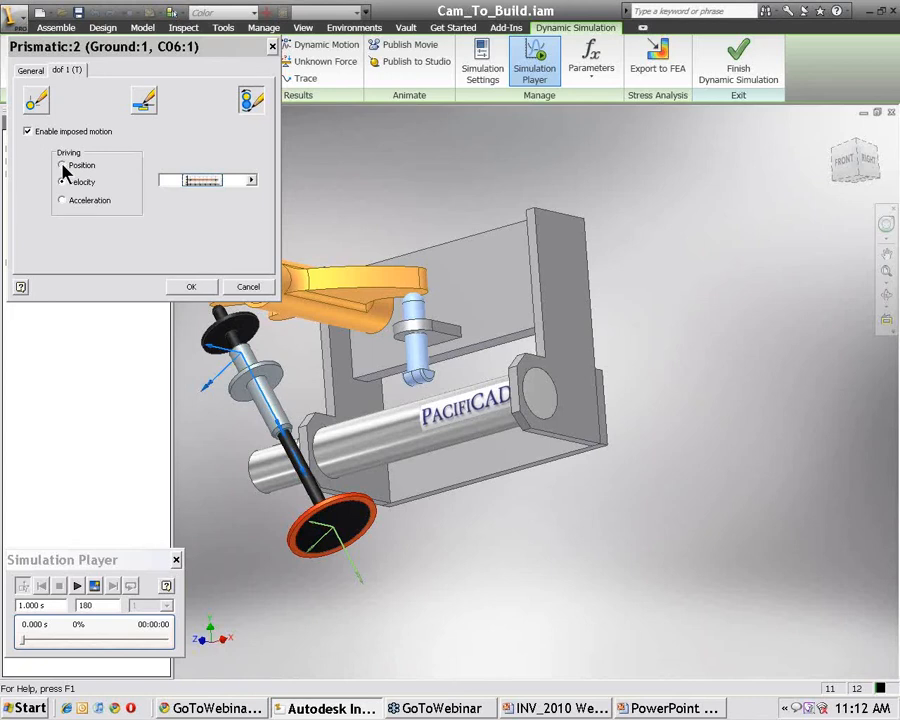
left_click(62, 165)
left_click(251, 180)
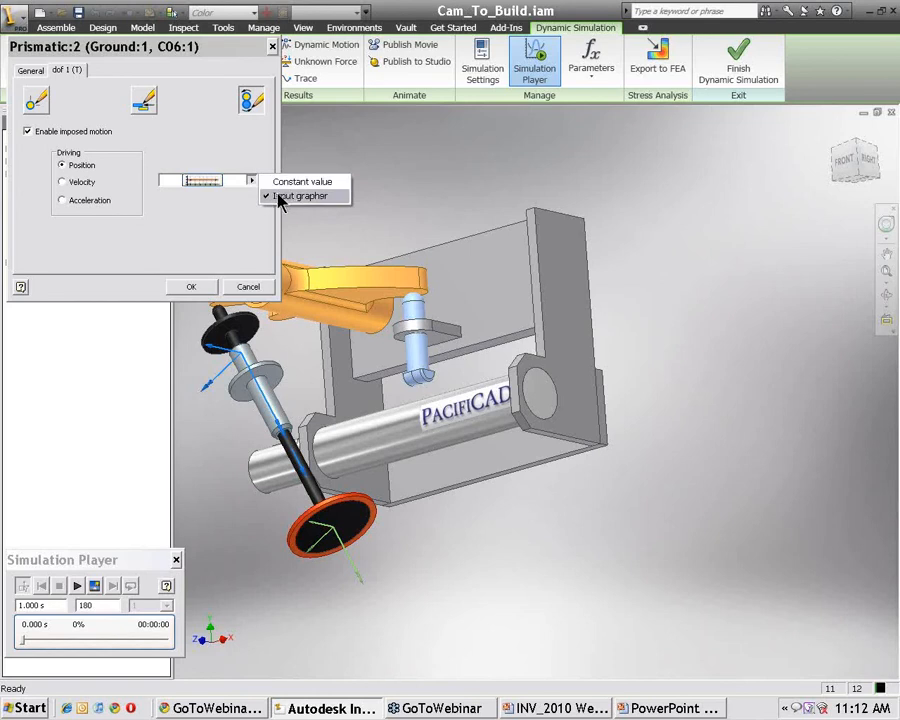
Step: Define the joint's imposed motion in the input grapher with a Spline law instead of the linear ramp
left_click(205, 185)
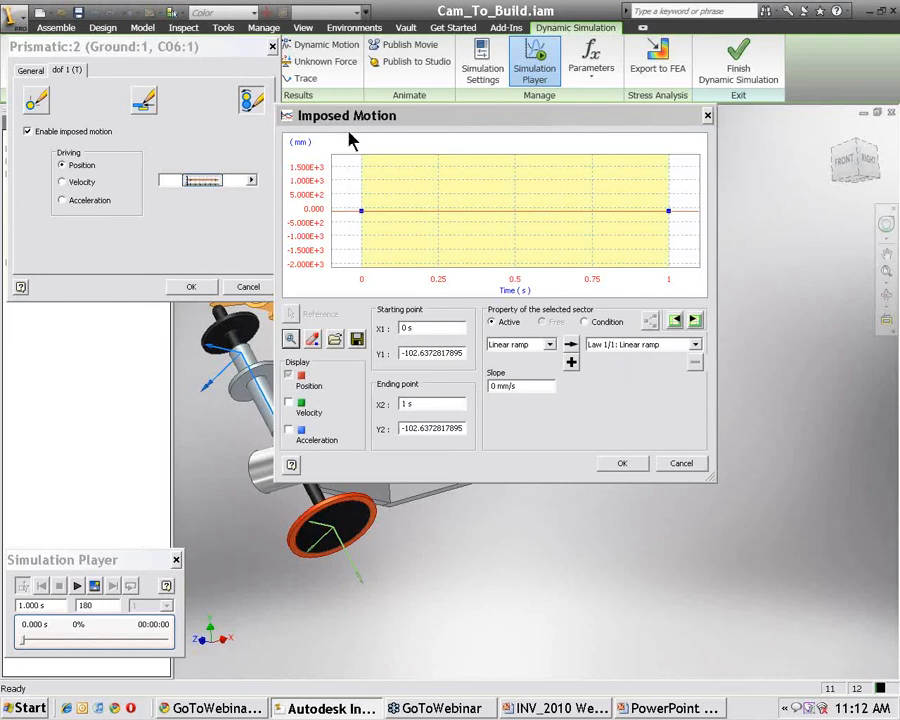
left_click_drag(415, 128, 309, 104)
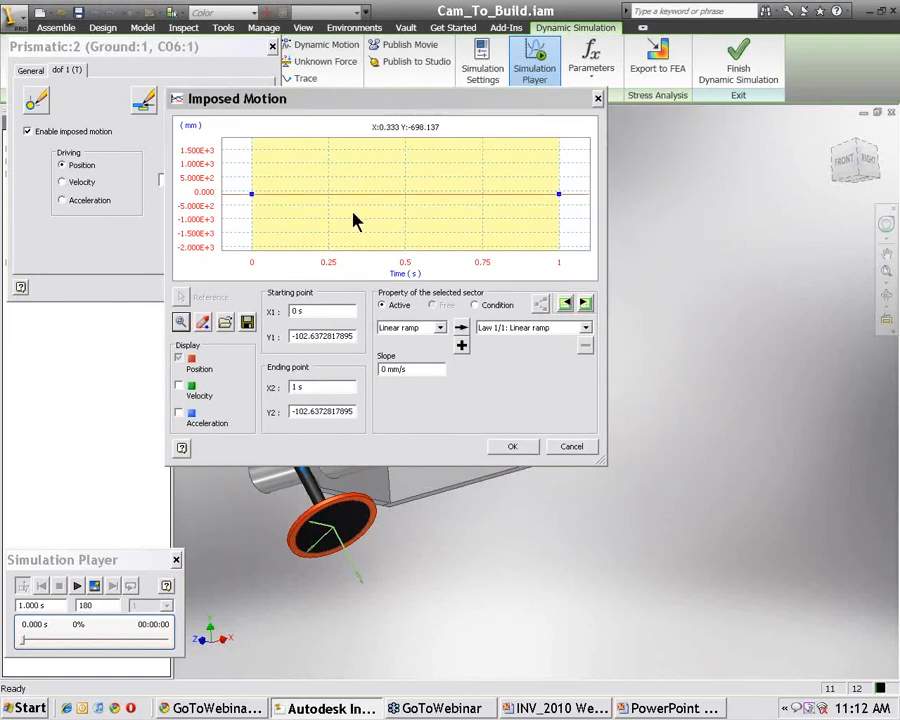
left_click(440, 328)
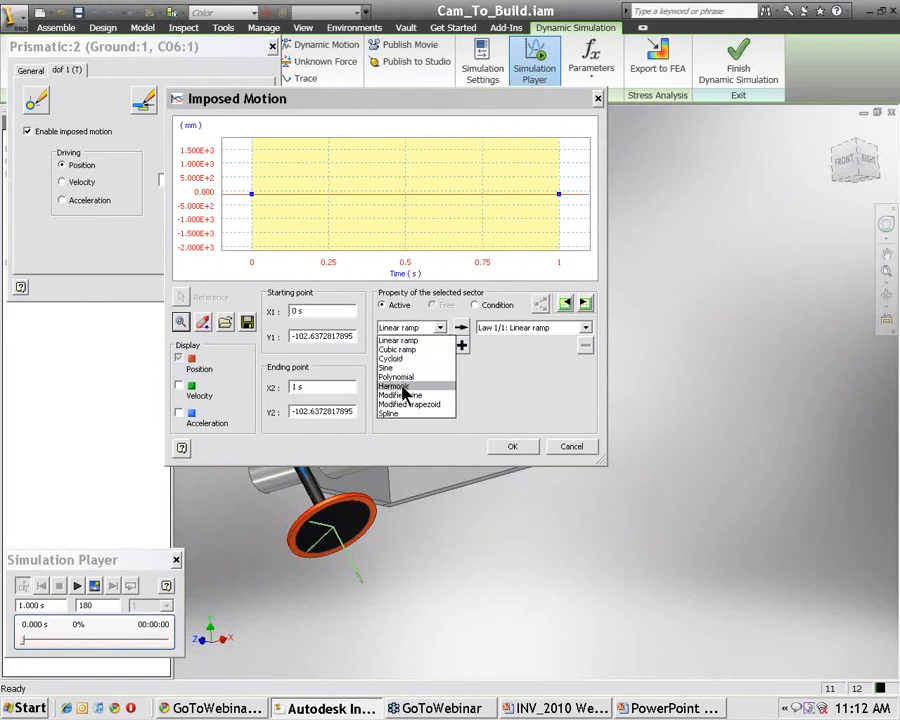
left_click(461, 331)
left_click(440, 327)
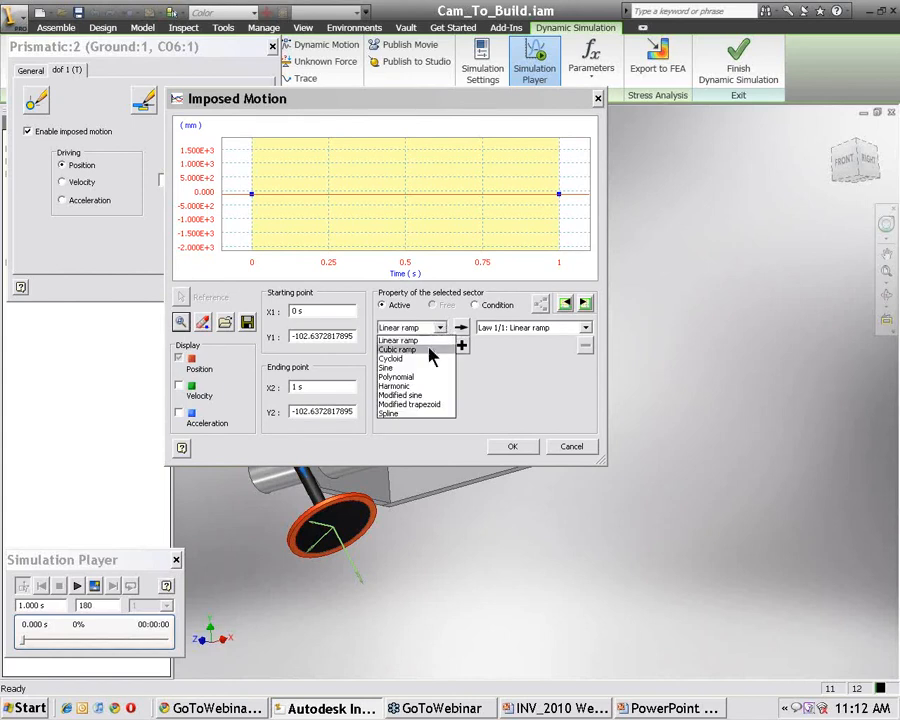
left_click(403, 411)
left_click(461, 328)
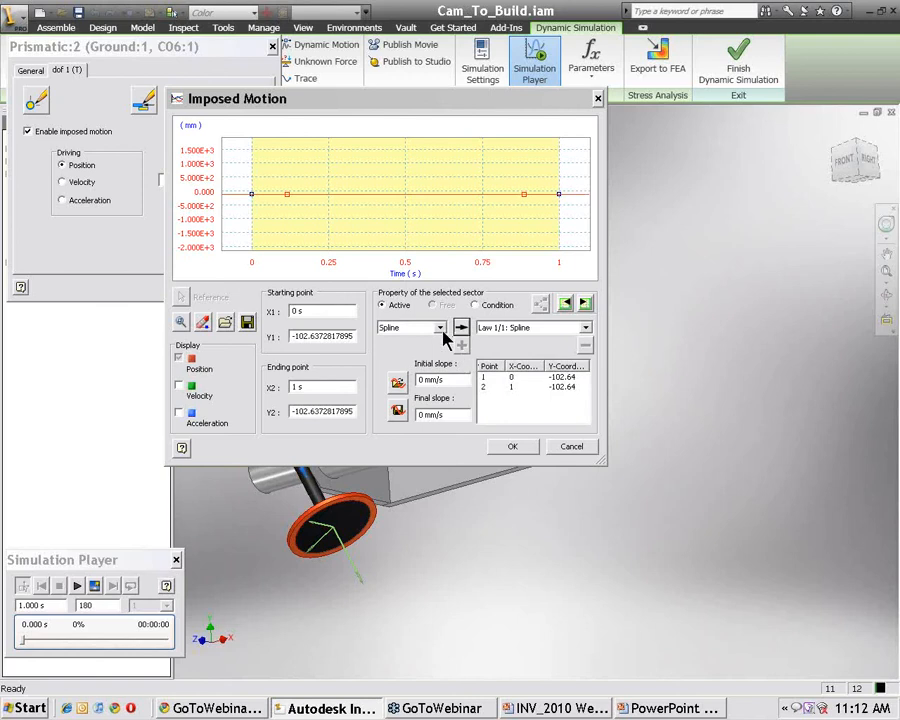
Step: Try a Sine law for the Ground–C06 joint's imposed motion and clear all data from the input grapher
left_click(440, 327)
left_click(400, 368)
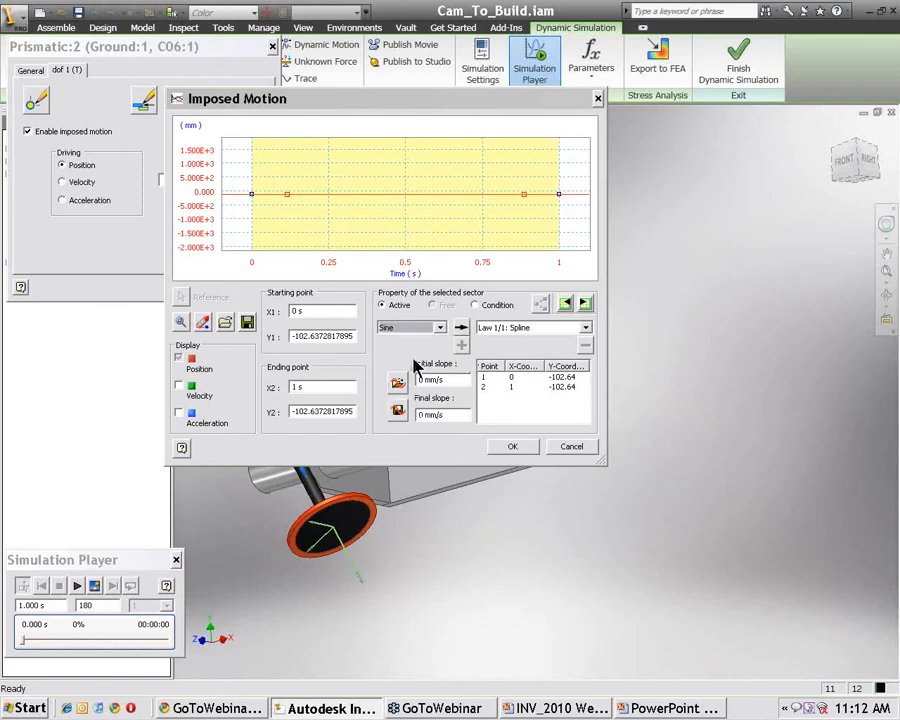
left_click(461, 330)
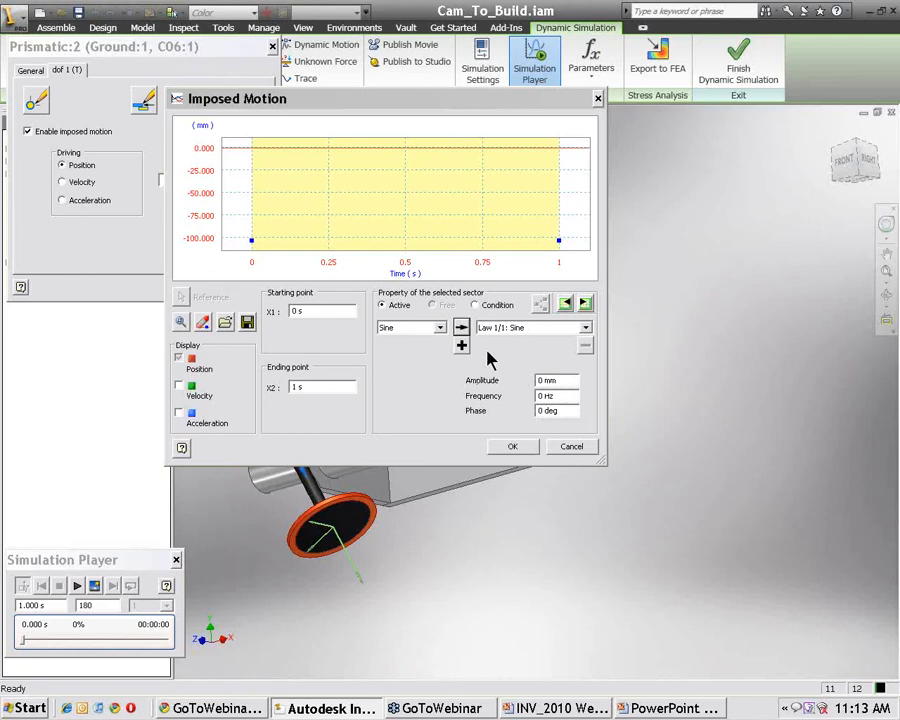
left_click(203, 323)
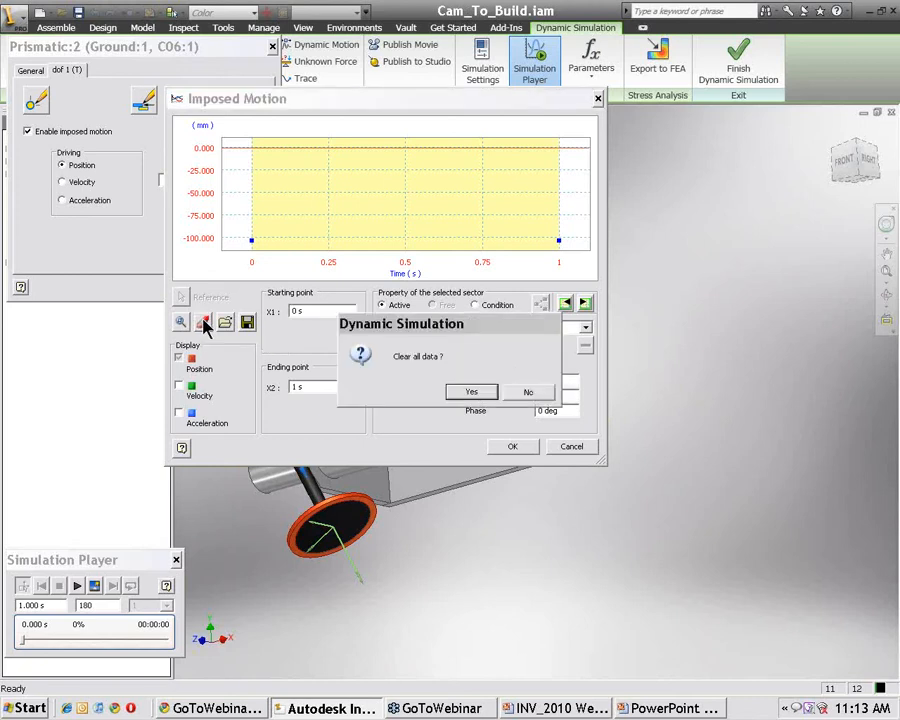
left_click(467, 393)
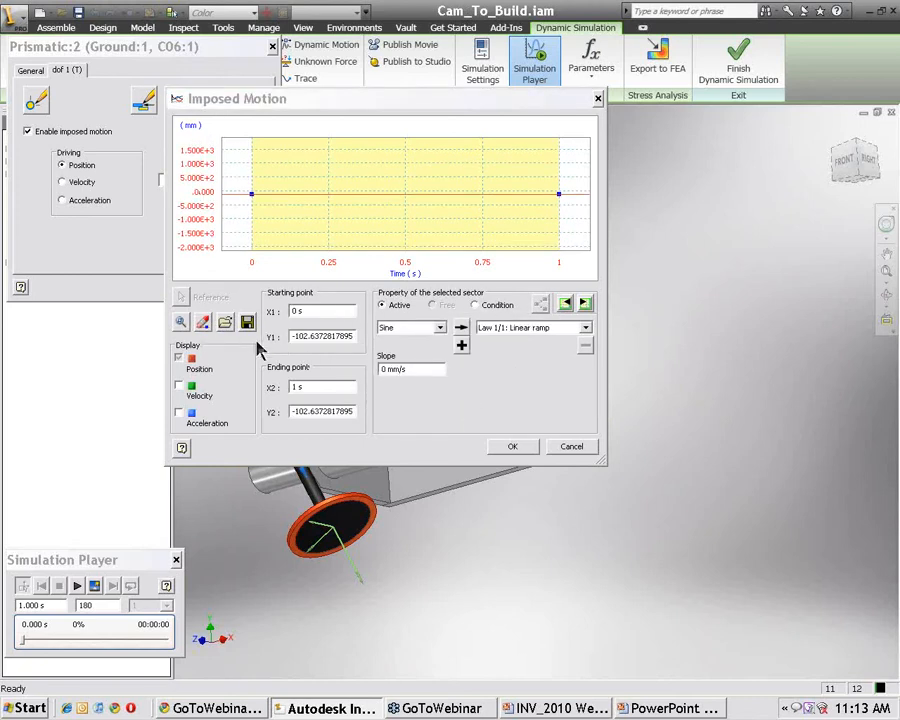
Step: Try to load the saved curve file Path.cgd from the Workspace folder as the prismatic joint's imposed motion
left_click(226, 322)
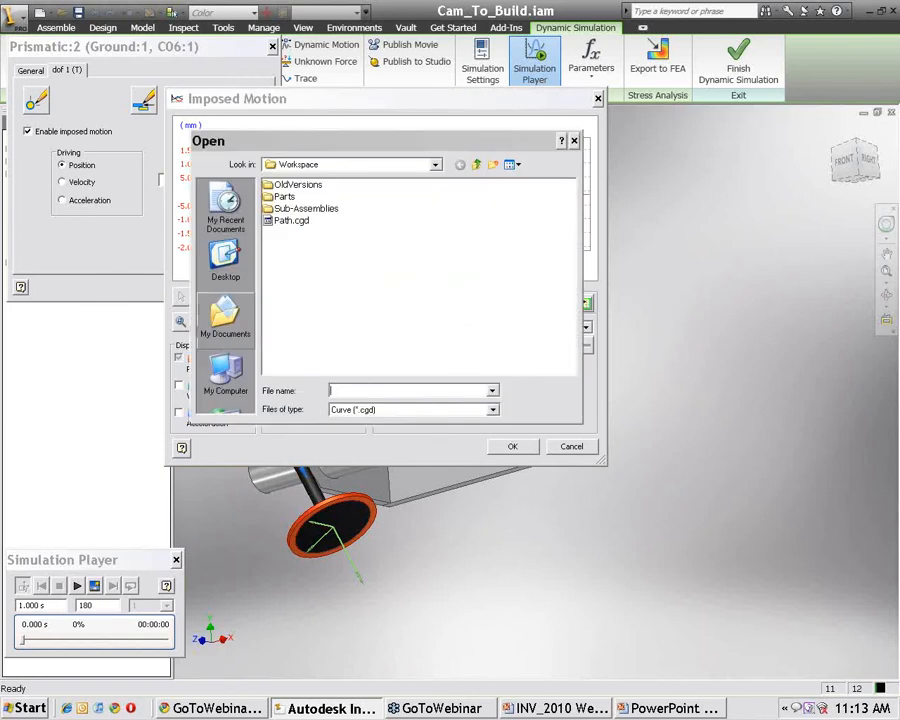
left_click(278, 222)
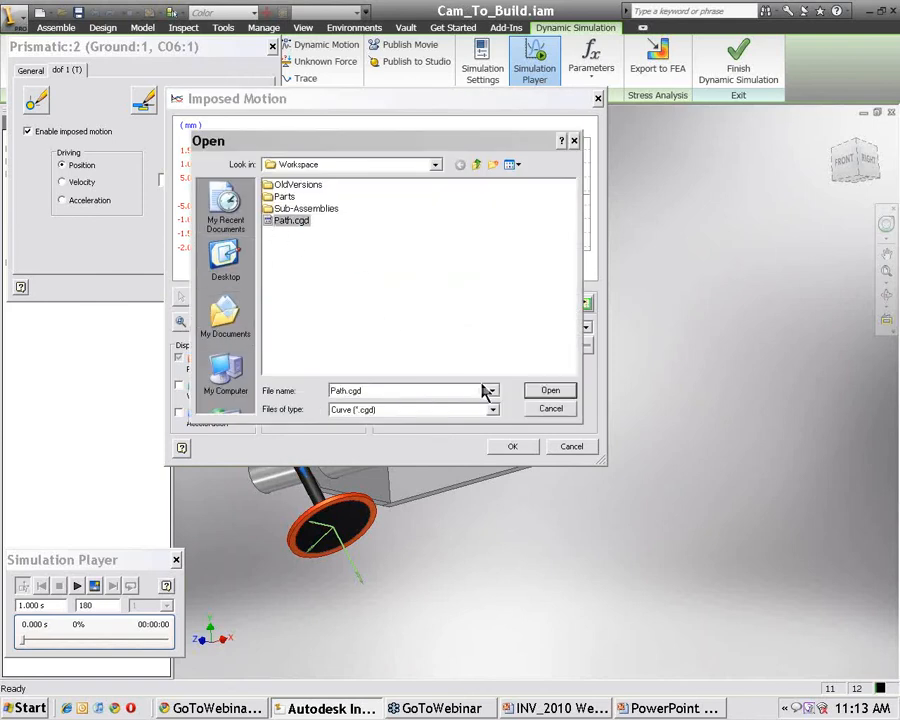
left_click(552, 391)
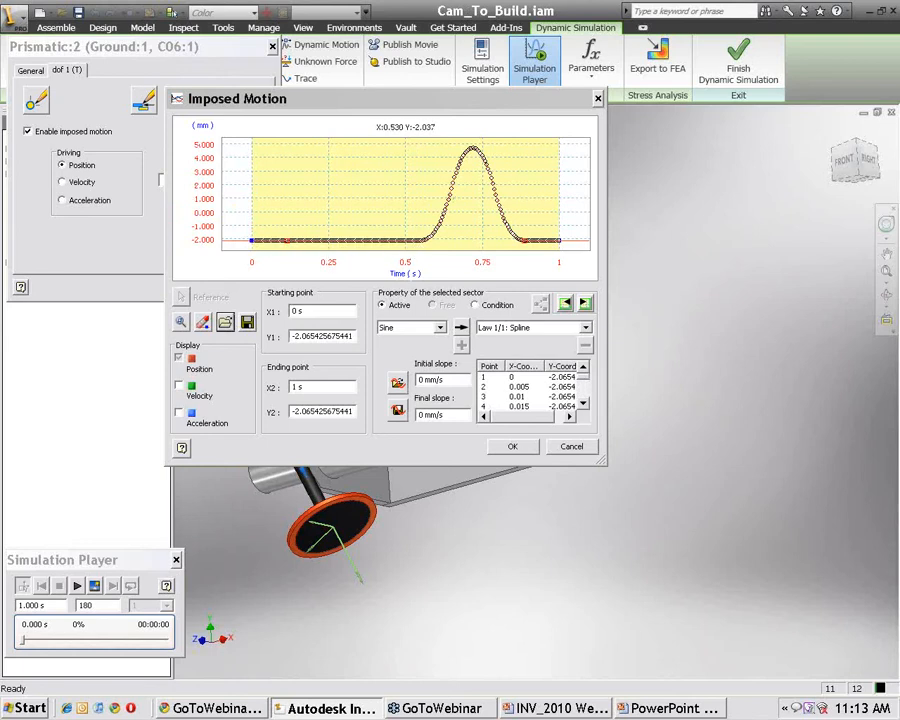
left_click(515, 449)
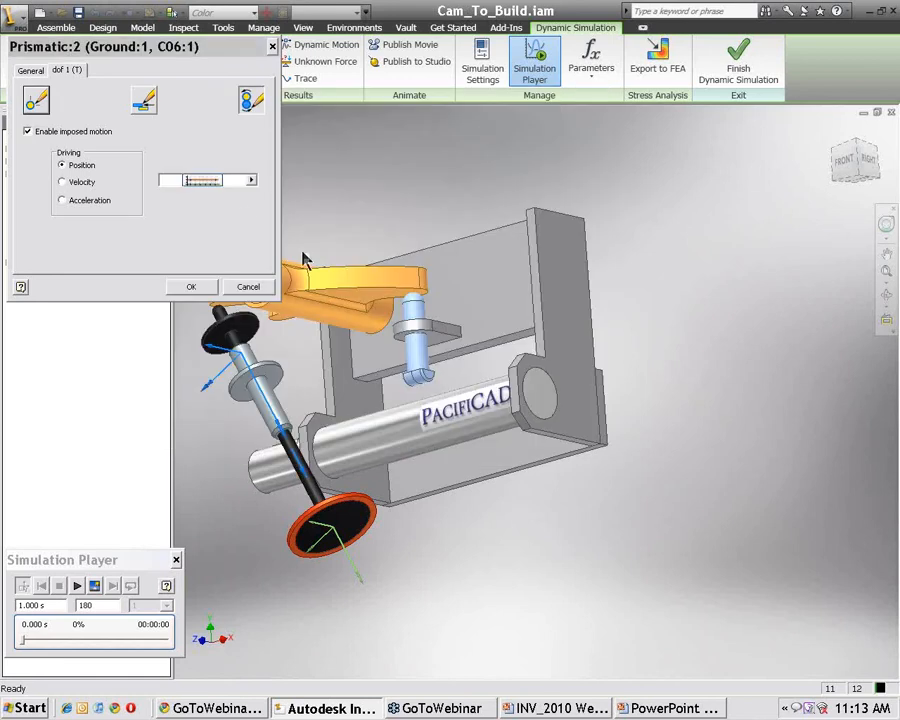
Step: Load the curve file Path.cgd into the prismatic joint's imposed motion graph and accept the joint properties
left_click(219, 184)
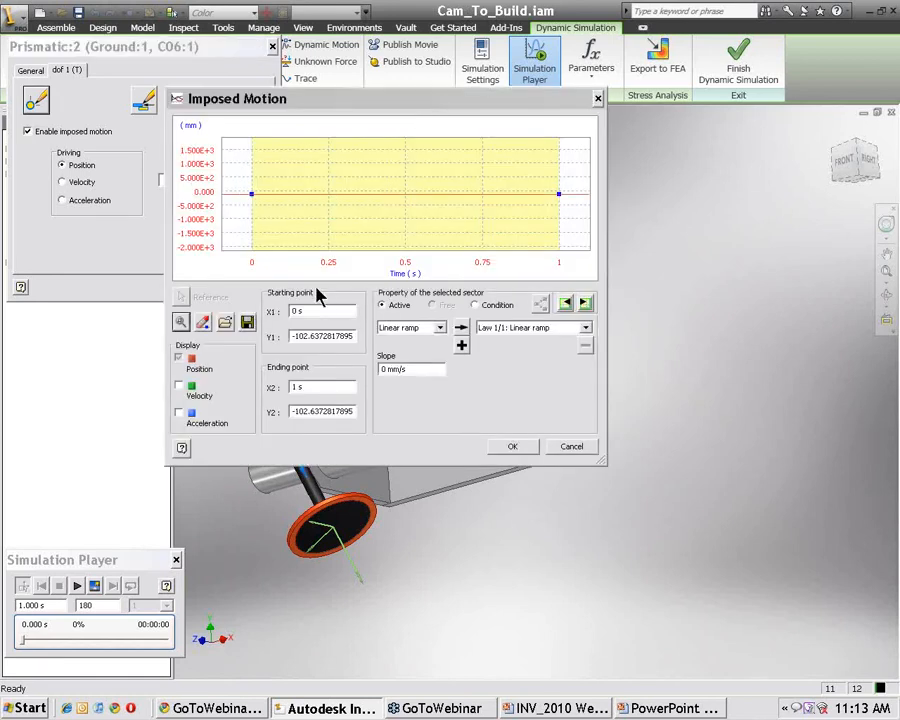
left_click(224, 321)
left_click(285, 220)
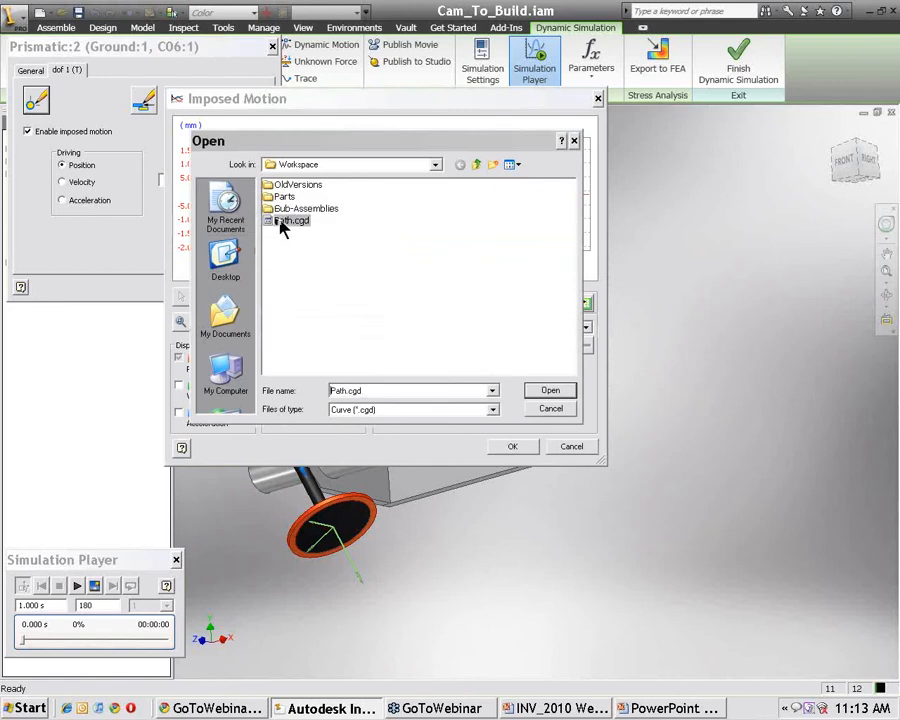
left_click(535, 391)
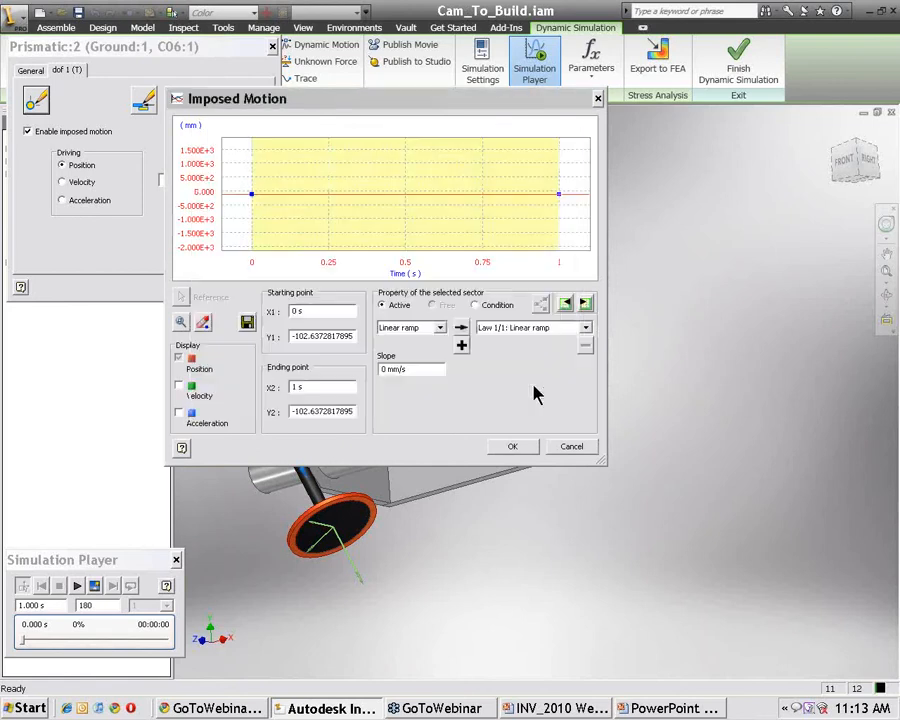
left_click(515, 449)
mouse_move(201, 186)
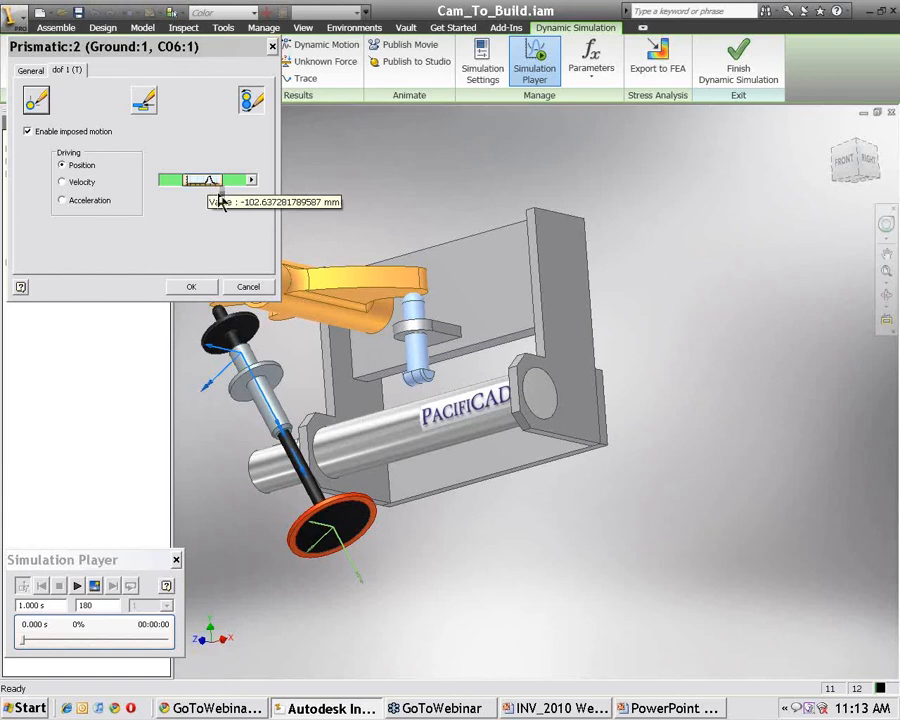
left_click(194, 288)
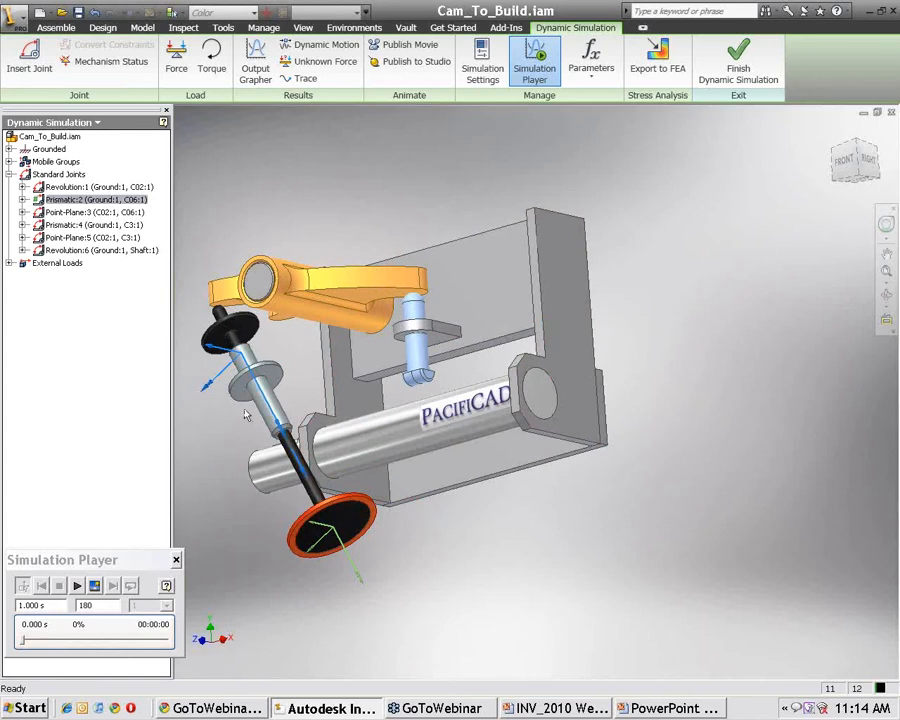
Step: Reopen the imposed motion graph of the prismatic joint between Ground:1 and C06:1 for editing
right_click(92, 200)
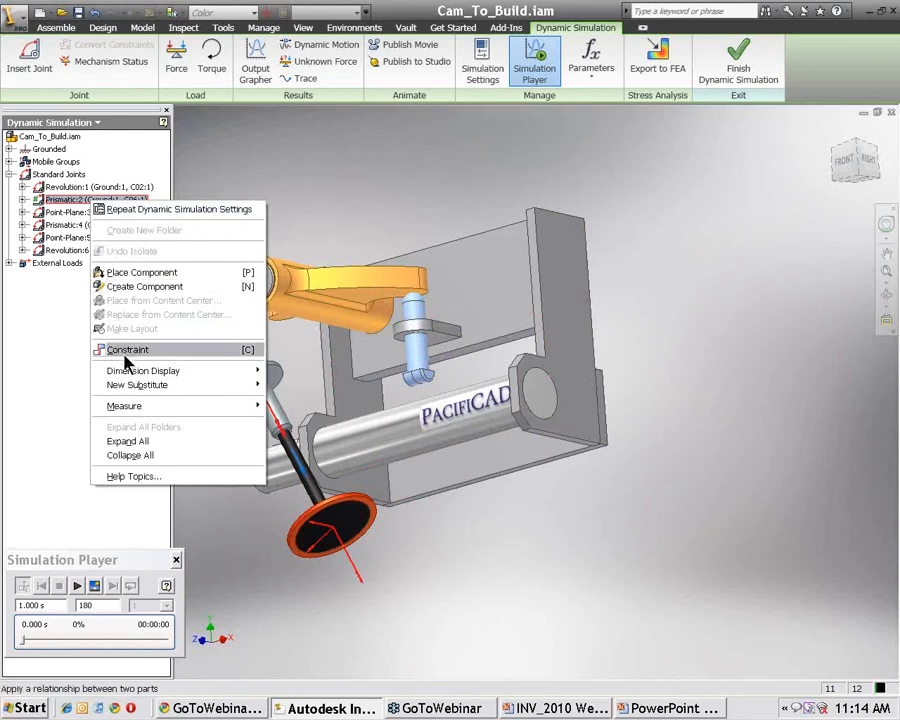
key("Escape")
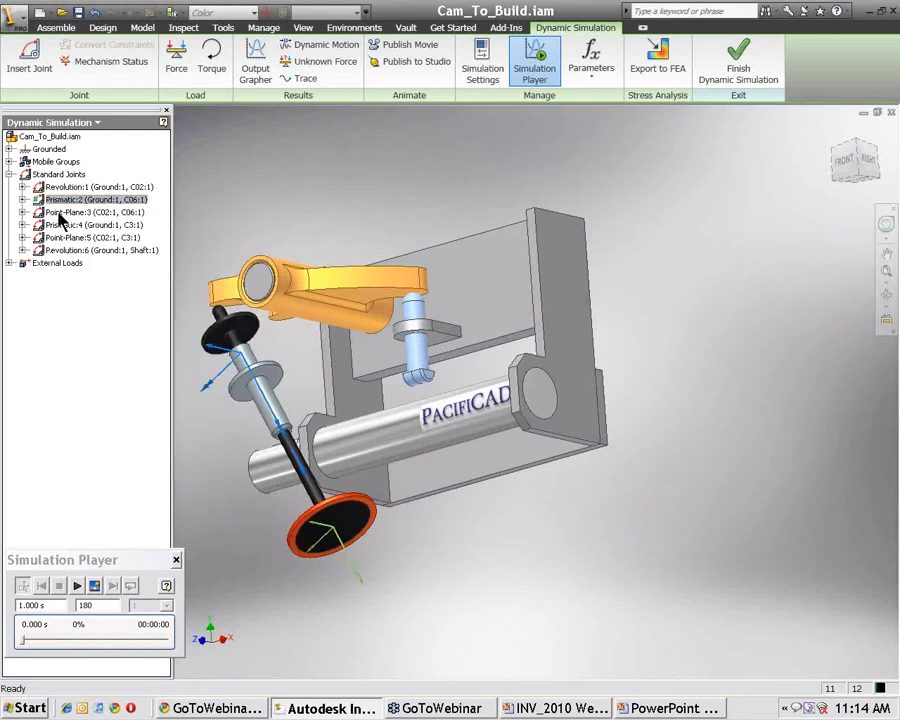
right_click(67, 202)
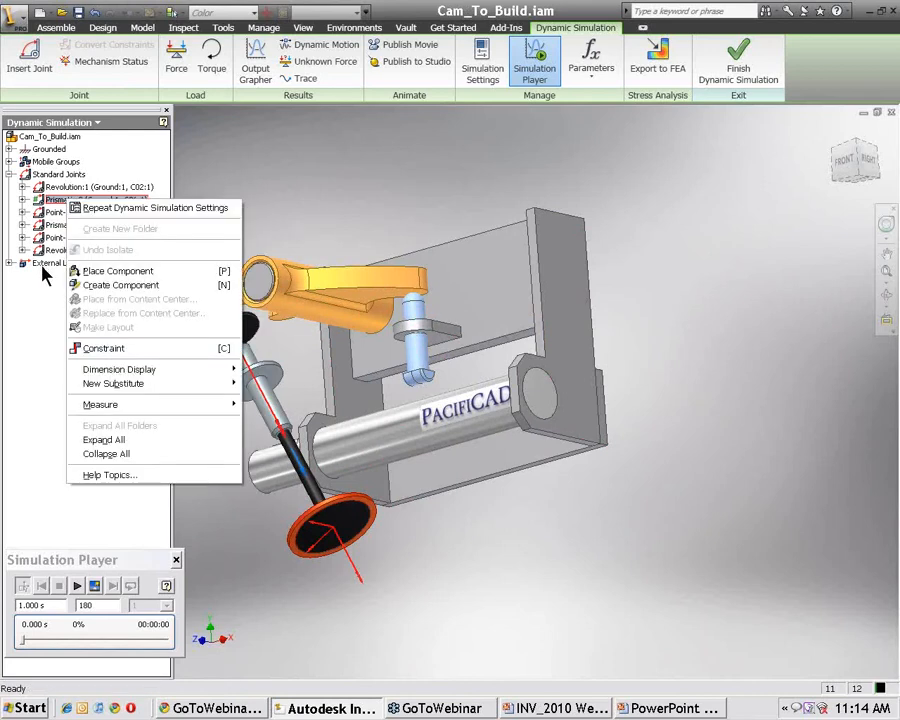
left_click(55, 237)
left_click(68, 202)
right_click(68, 202)
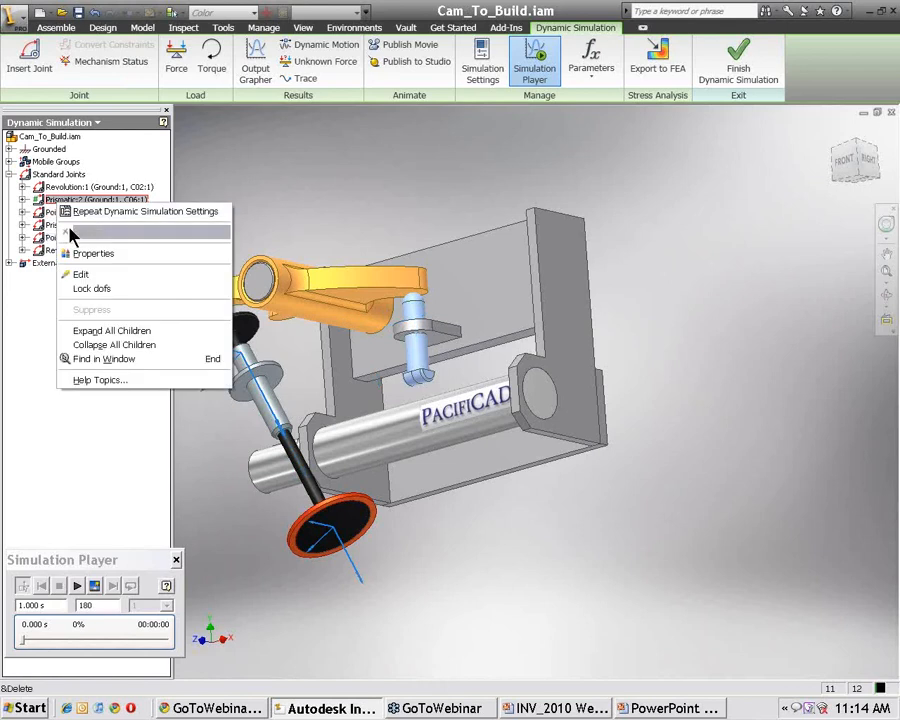
key("Escape")
left_click(68, 70)
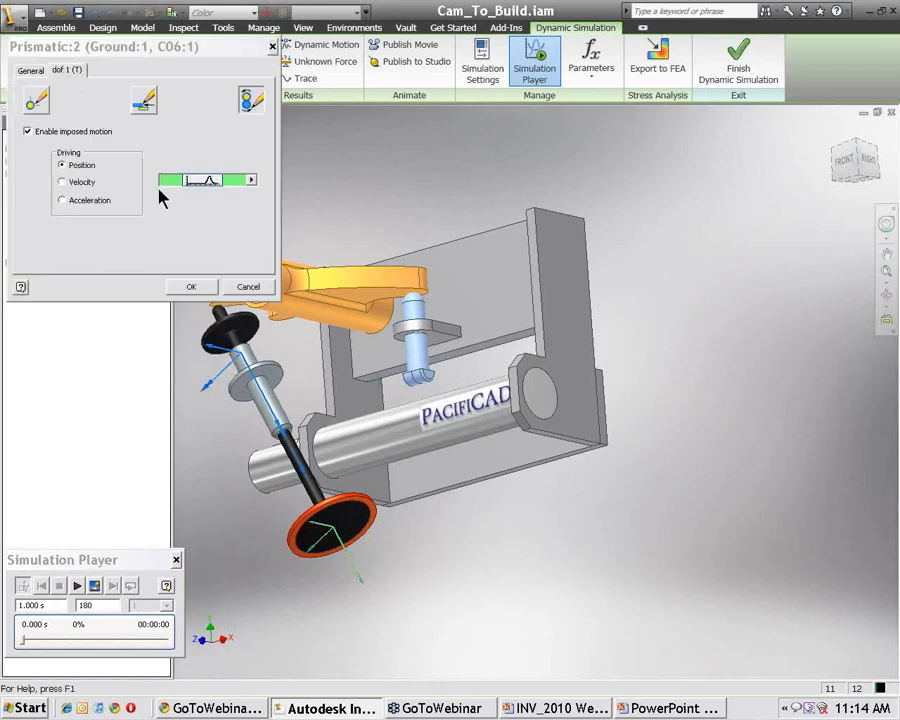
left_click(187, 183)
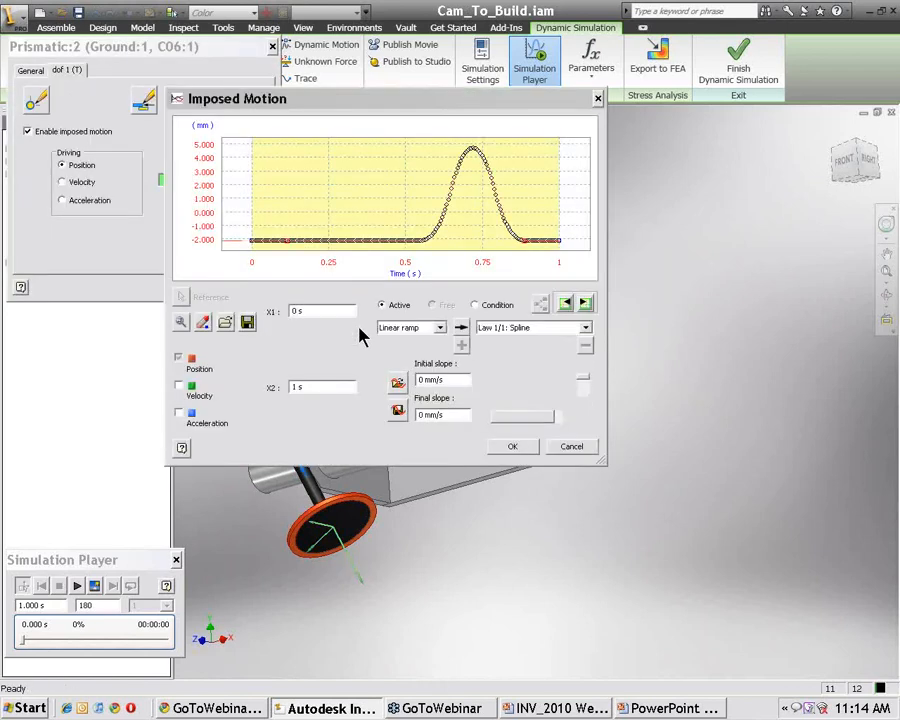
Step: Set the Y values of the curve's starting and ending points to 0 mm and accept the joint properties
left_click_drag(292, 337, 354, 339)
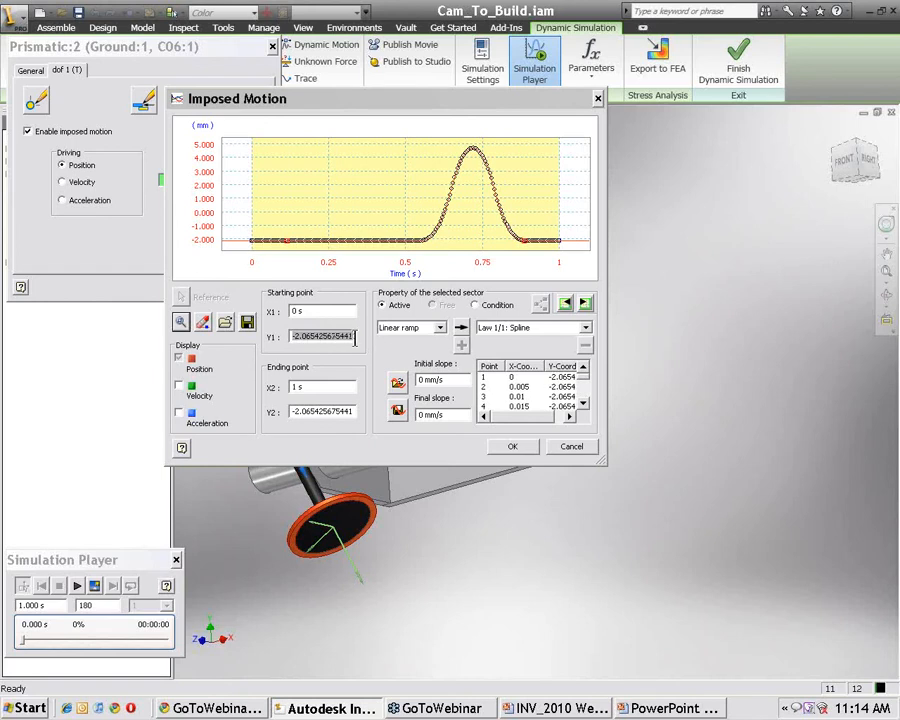
type("0")
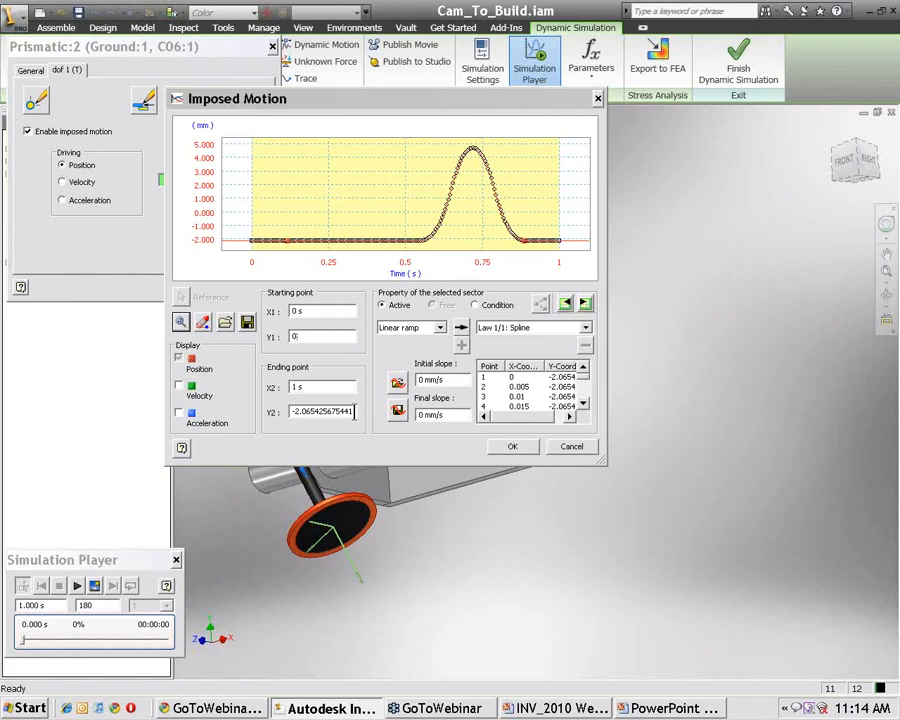
left_click(316, 405)
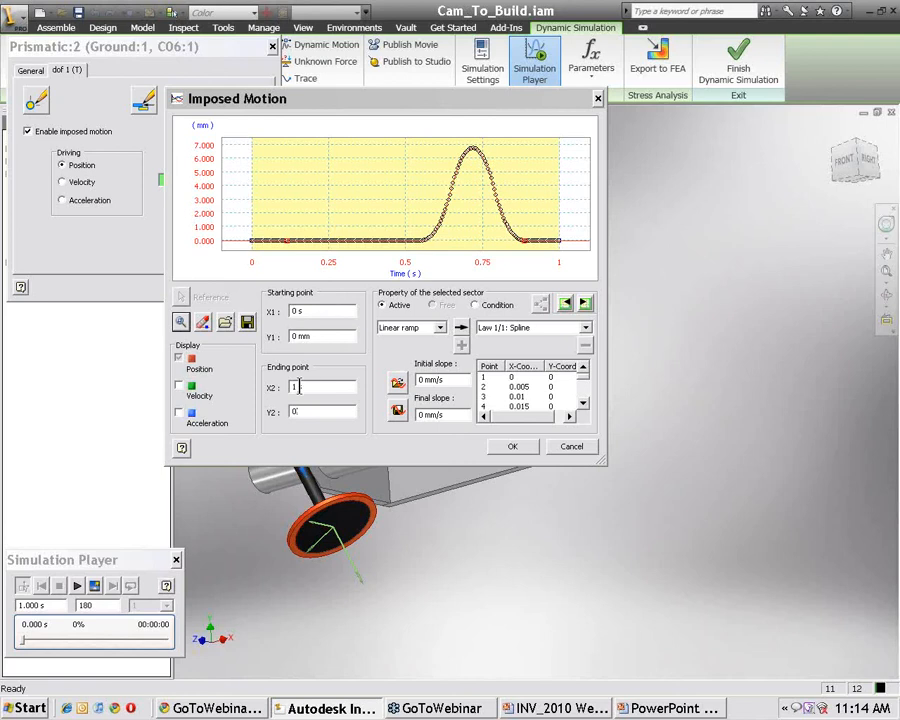
left_click(508, 445)
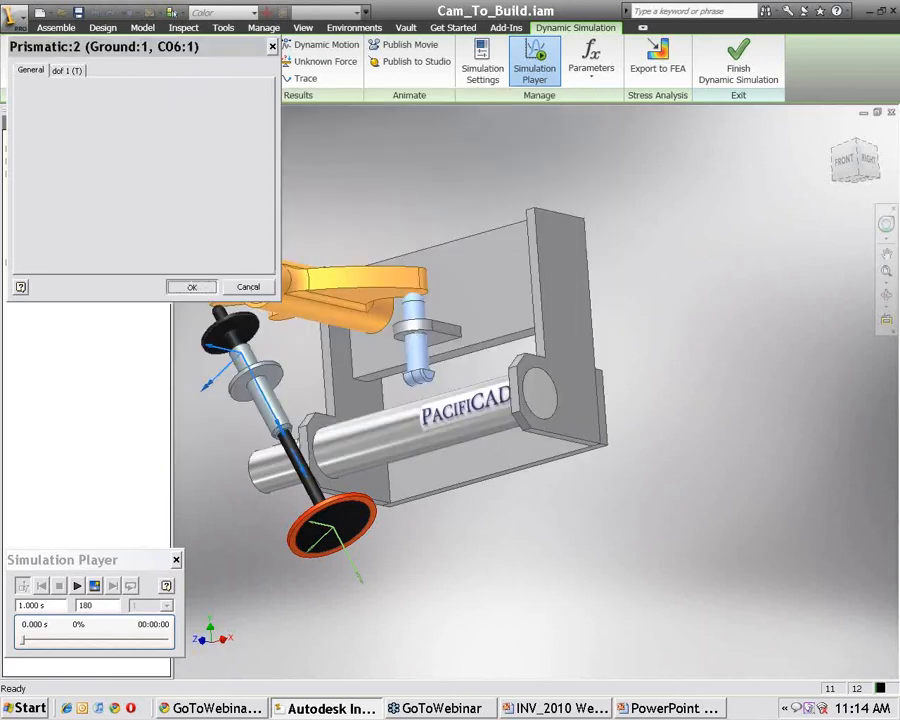
left_click(203, 288)
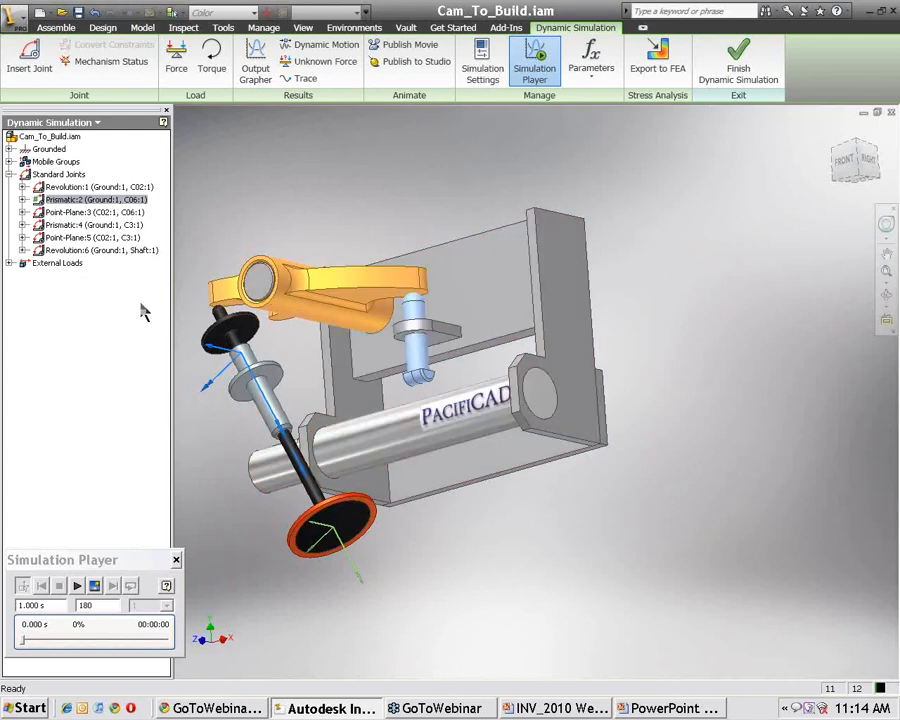
Step: Enable imposed motion, driven by velocity, on the revolution joint between Ground:1 and Shaft:1
left_click(80, 251)
right_click(114, 248)
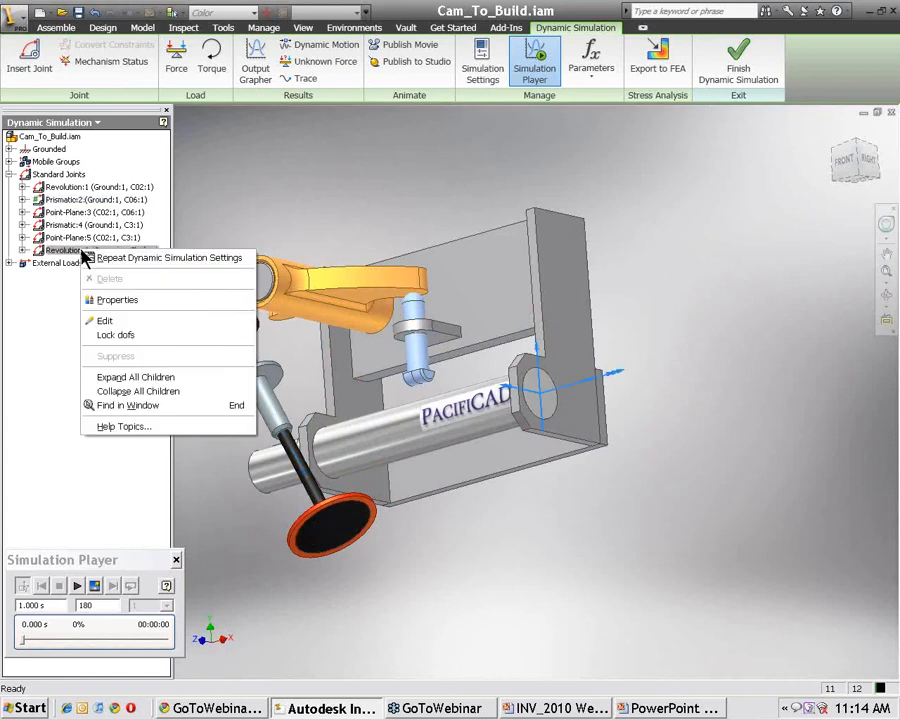
left_click(110, 308)
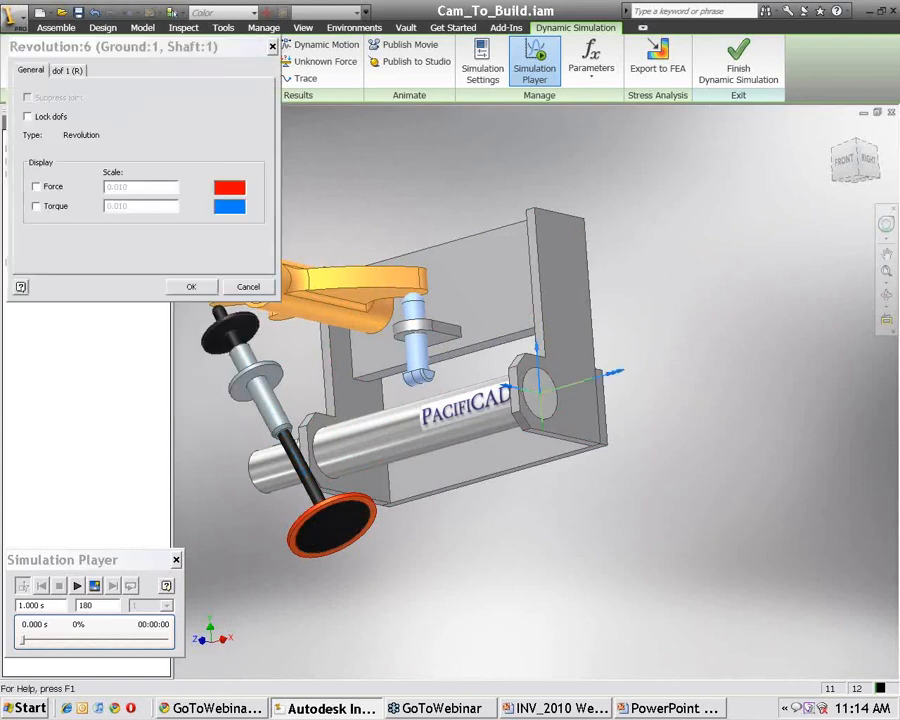
left_click(70, 71)
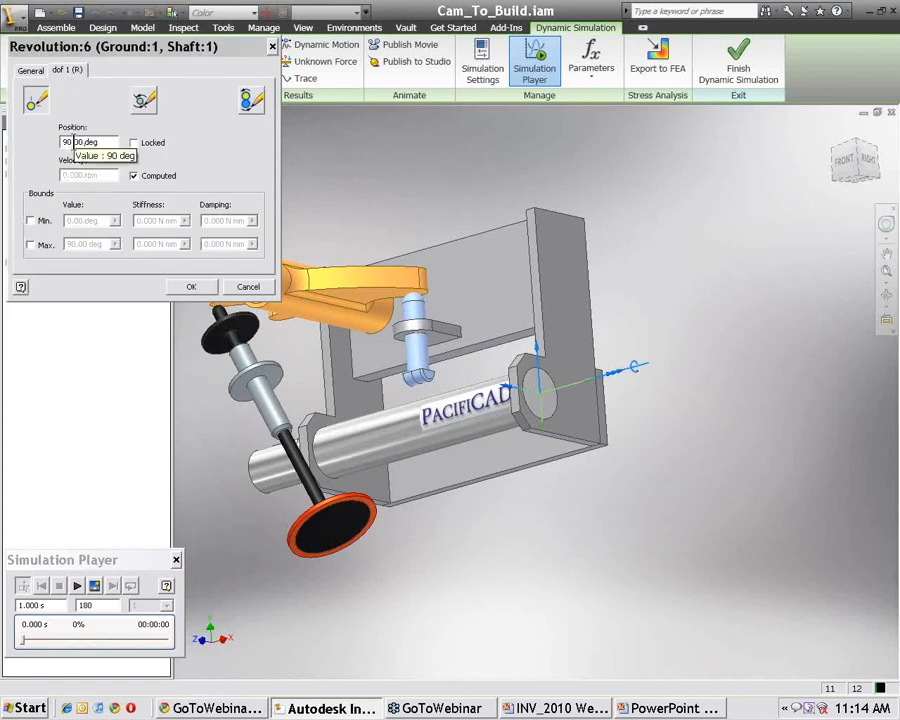
left_click(250, 100)
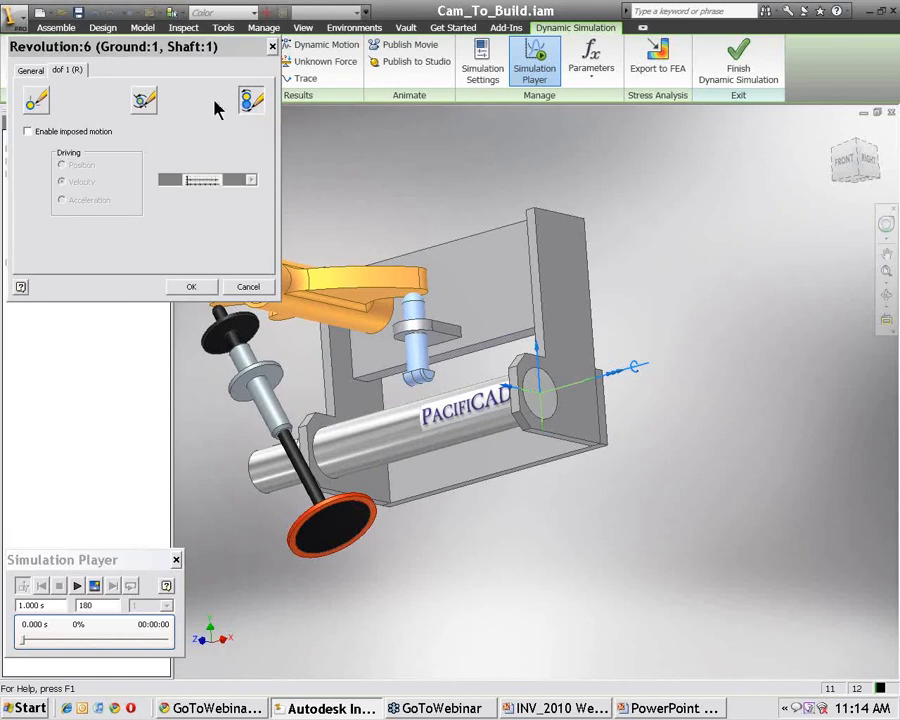
left_click(29, 132)
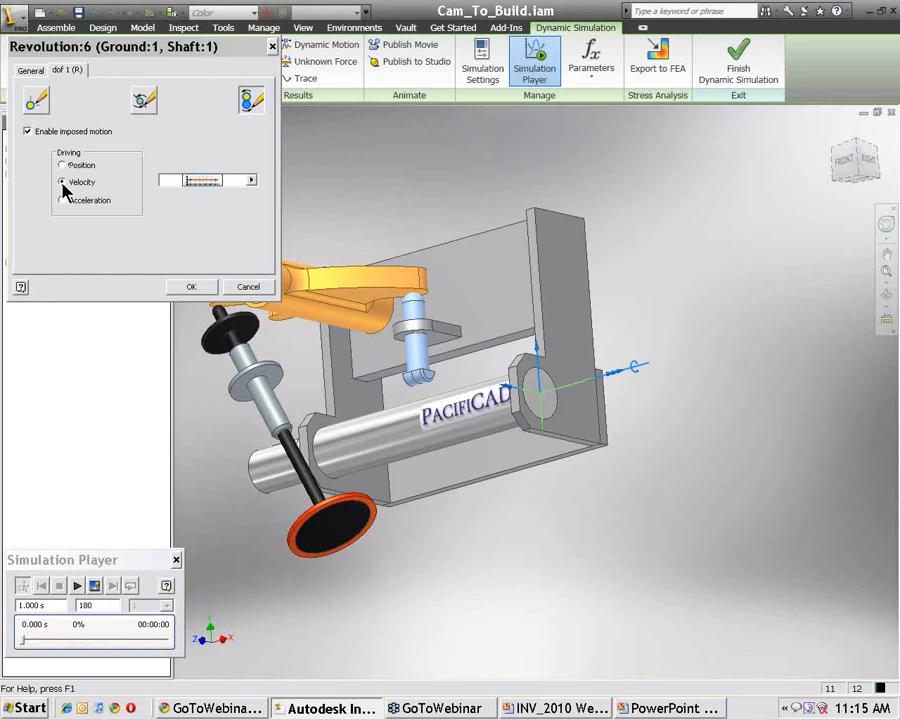
Step: Drive the shaft's revolution joint at a constant velocity of 60 rpm and accept the joint properties
left_click(251, 180)
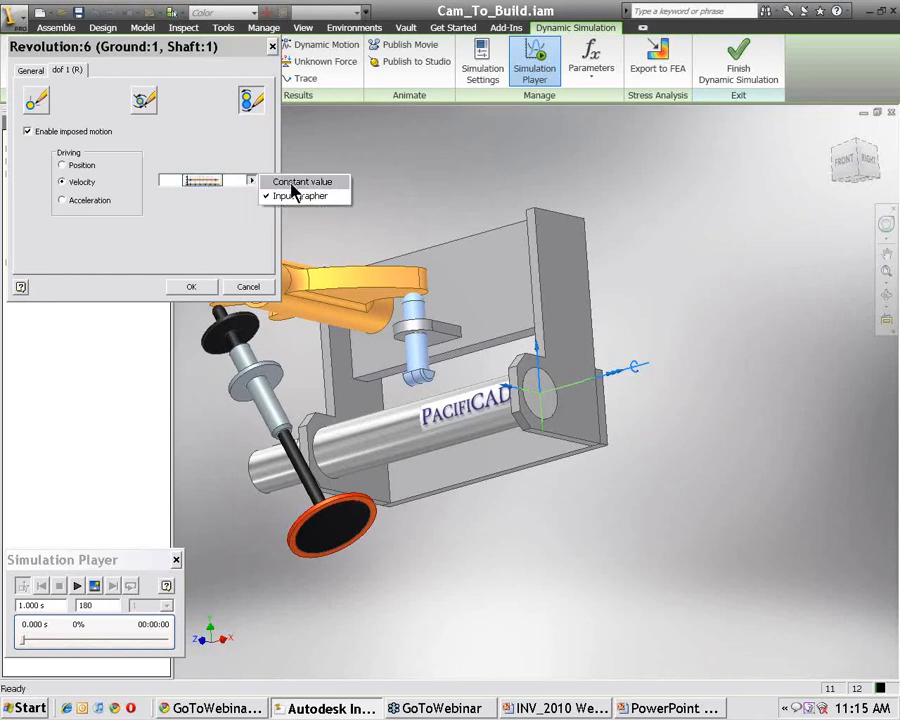
left_click(293, 197)
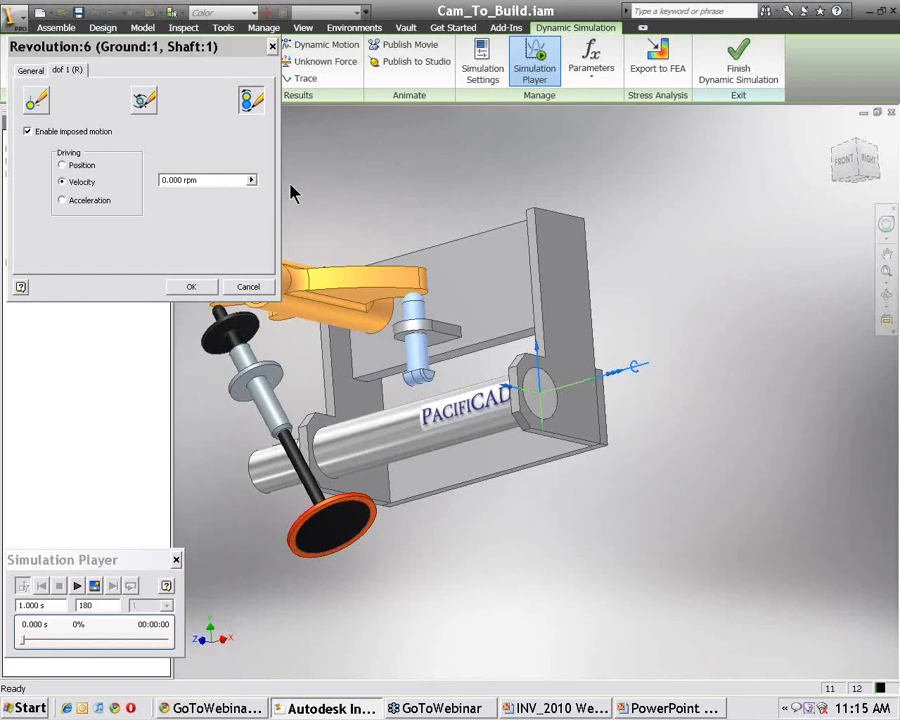
left_click(183, 180)
double_click(162, 180)
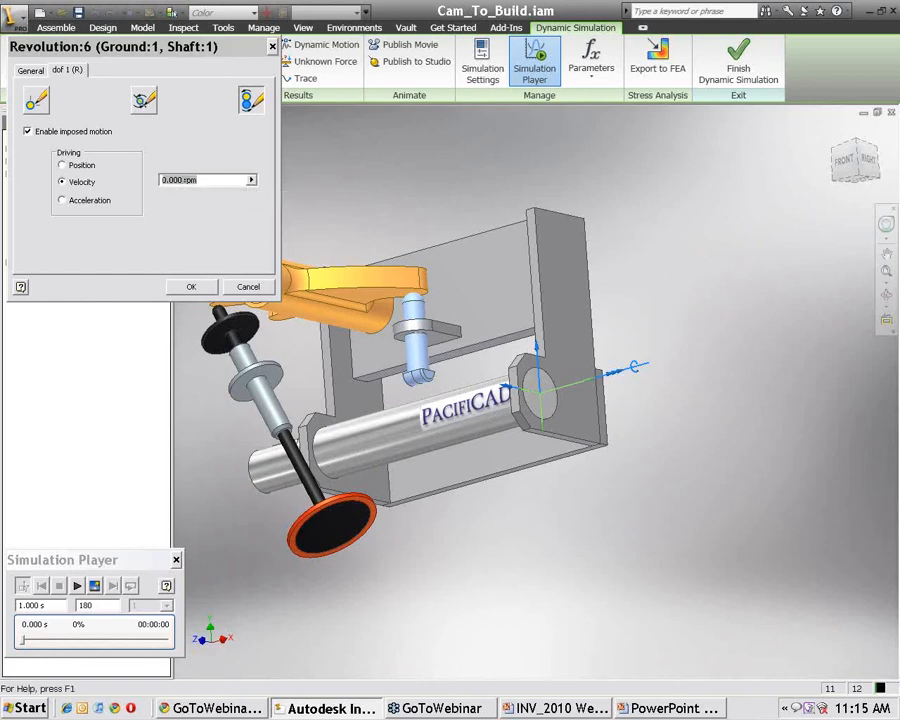
type("6")
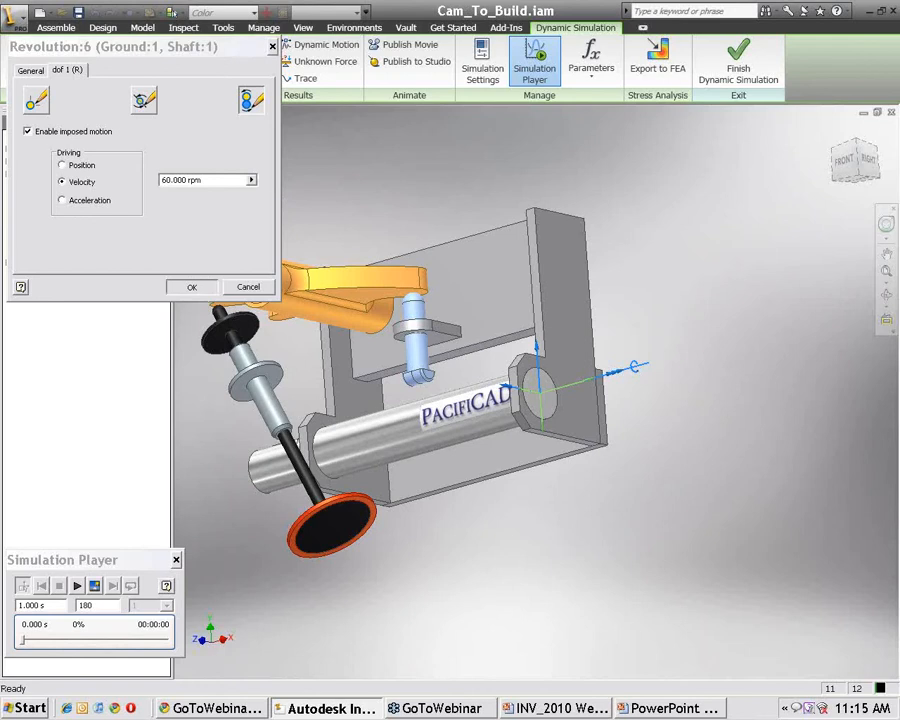
left_click(197, 287)
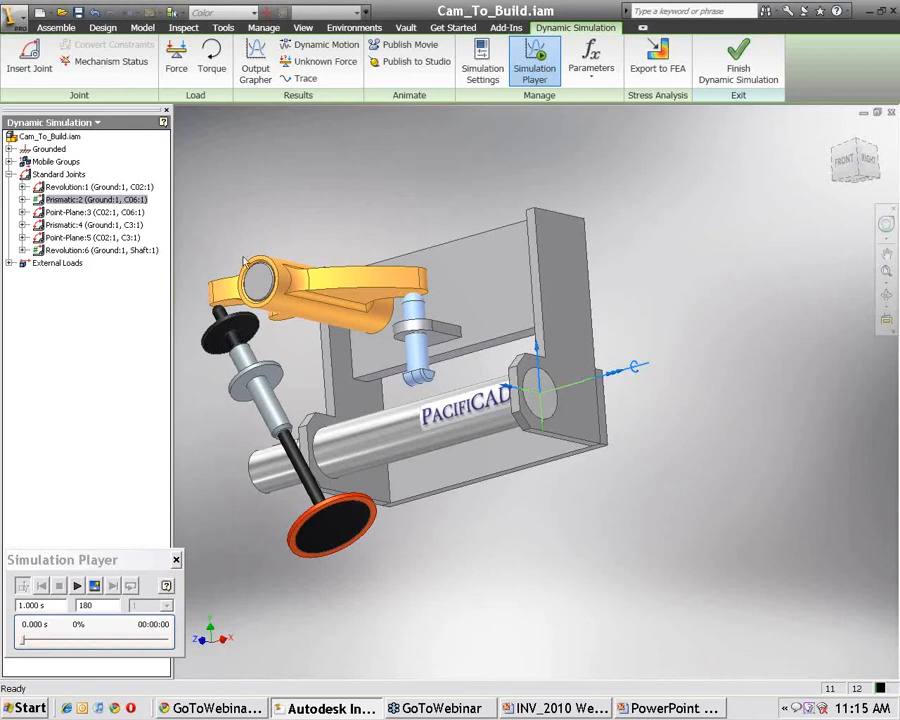
Step: Run the dynamic simulation of the cam assembly through its full 1-second duration
left_click(77, 585)
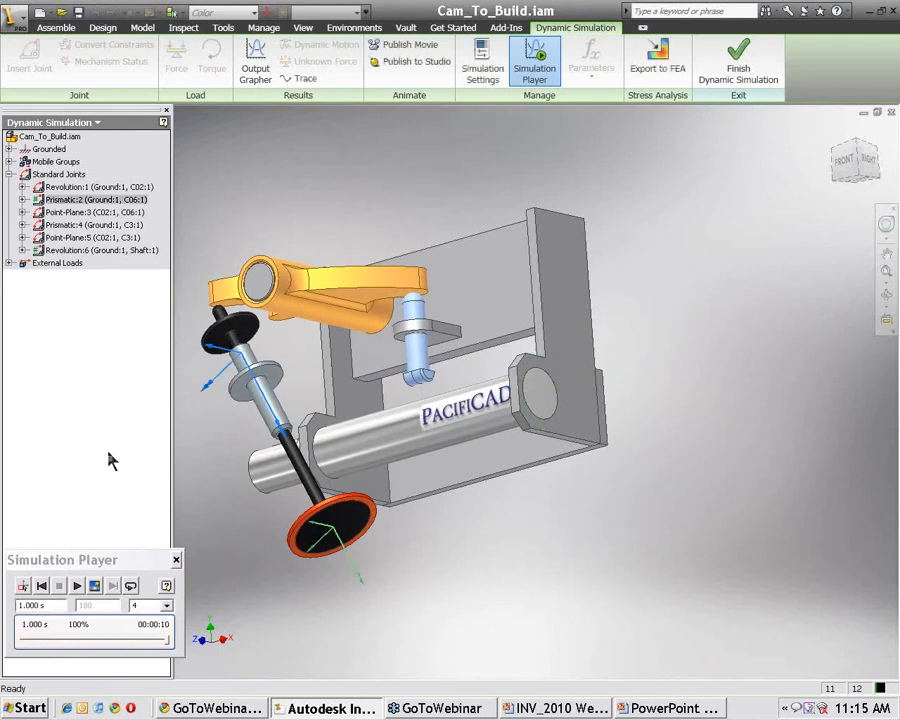
Step: Open the Output Grapher for the simulation results and shrink its window so the follower and shaft can be seen
left_click(253, 70)
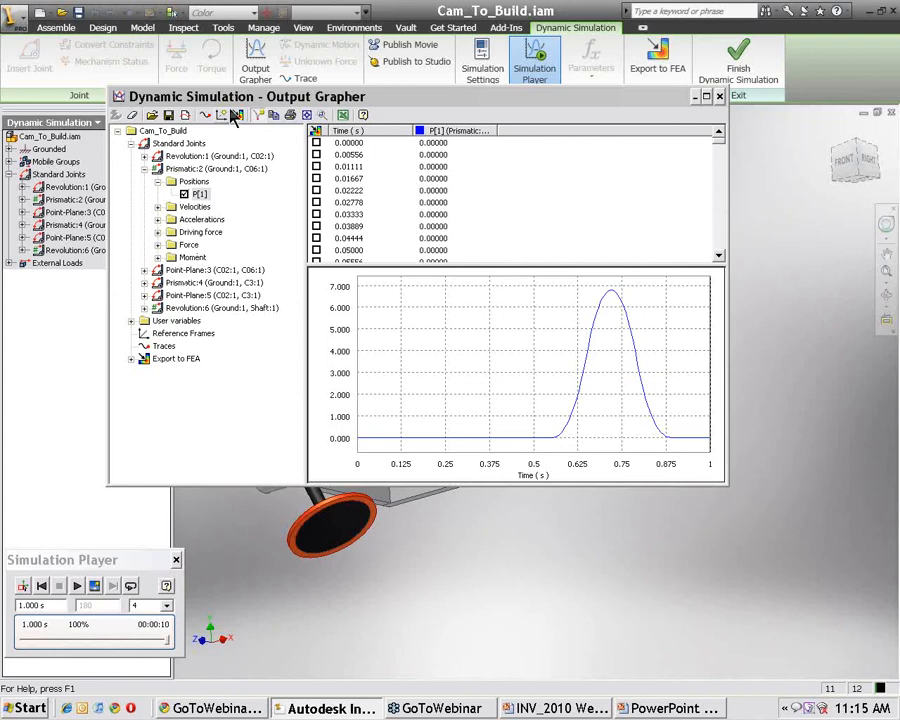
left_click_drag(229, 97, 130, 21)
left_click_drag(622, 125, 354, 100)
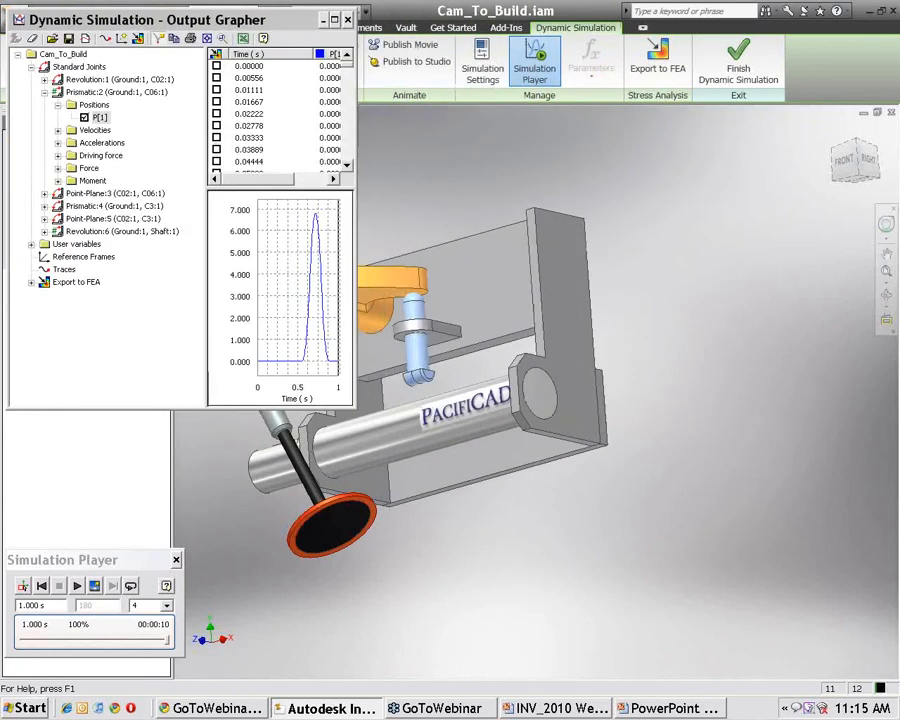
Step: Create a new trajectory trace with its origin at the center of the arc on the C3 follower's rounded lower end
scroll(494, 300, "up", 5)
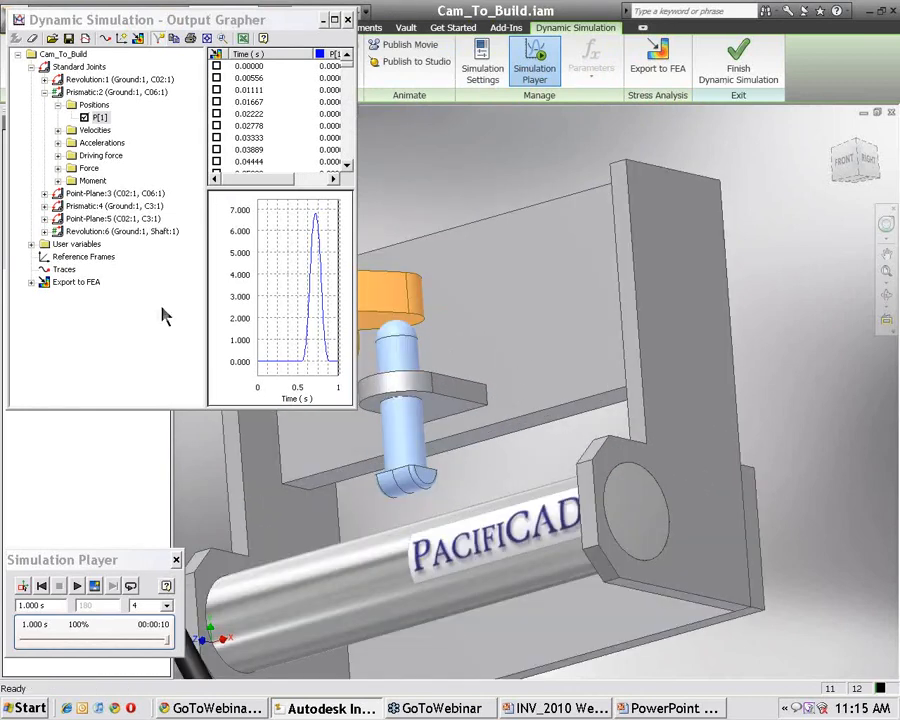
right_click(64, 270)
left_click(80, 277)
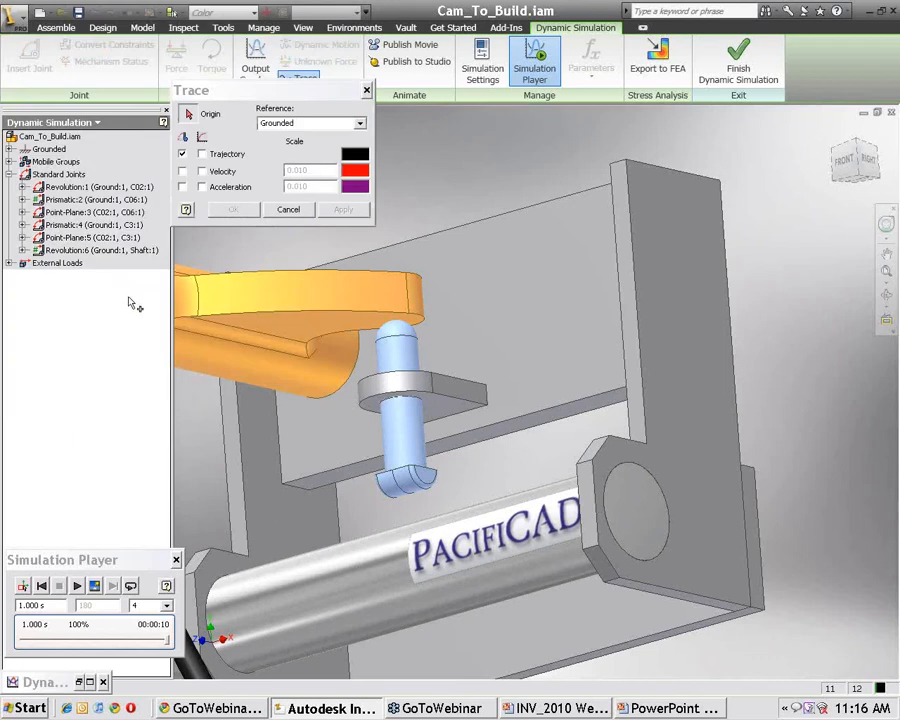
middle_click_drag(340, 438, 395, 454, "shift")
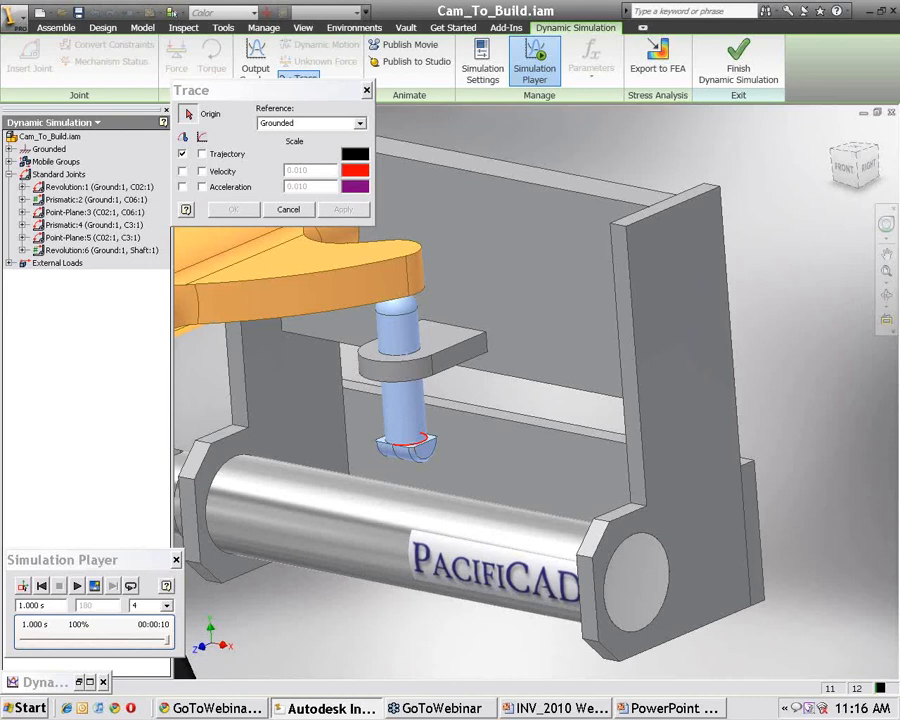
scroll(400, 440, "down", 3)
left_click(399, 431)
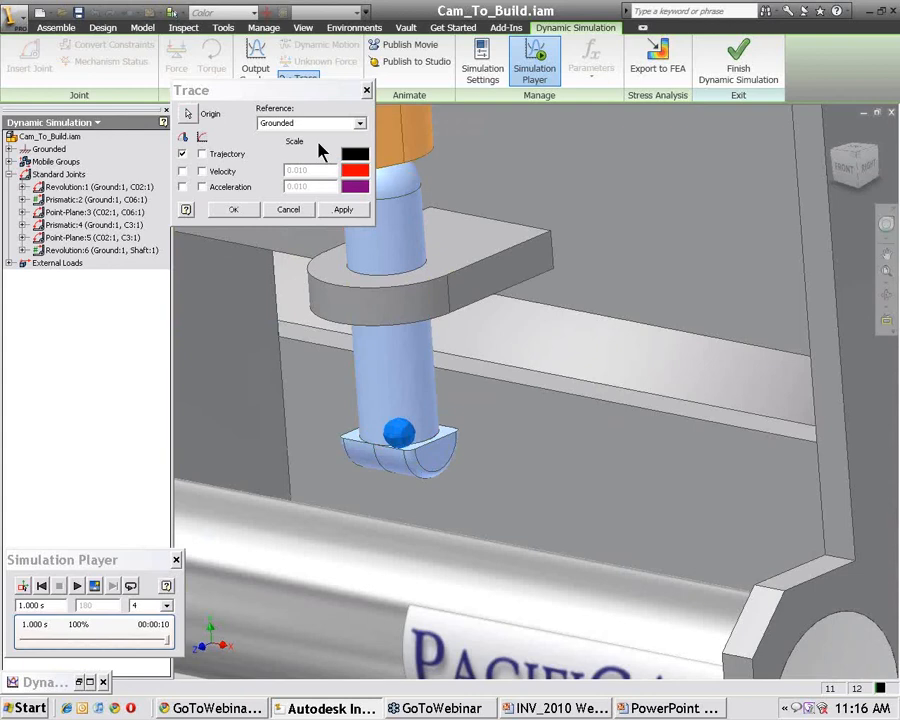
Step: Set the trace's reference component to Shaft:1 and accept the trace
left_click(360, 124)
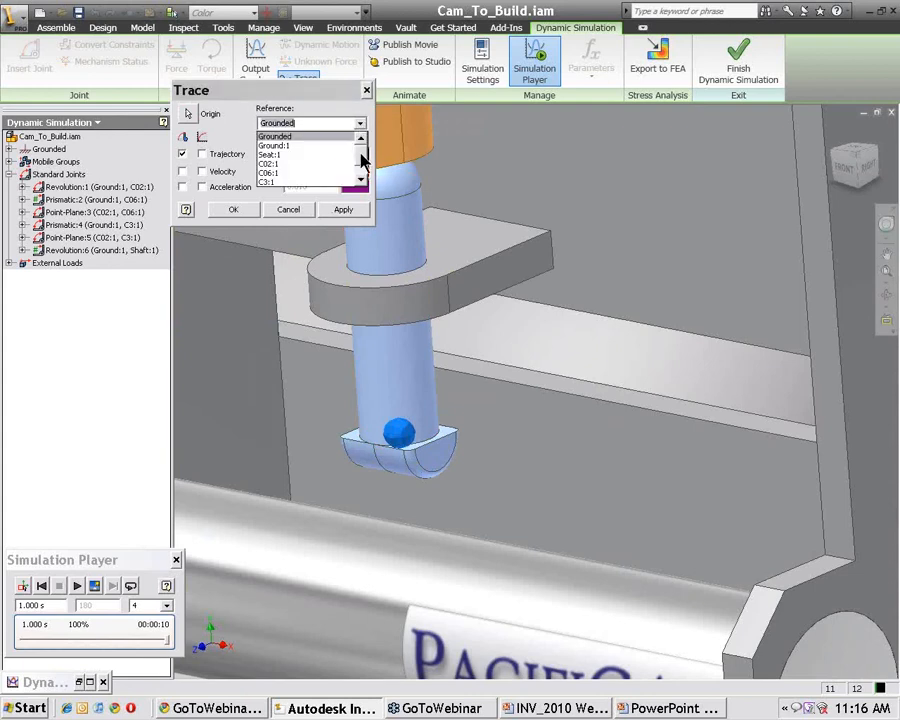
scroll(361, 157, "down", 1)
left_click(308, 173)
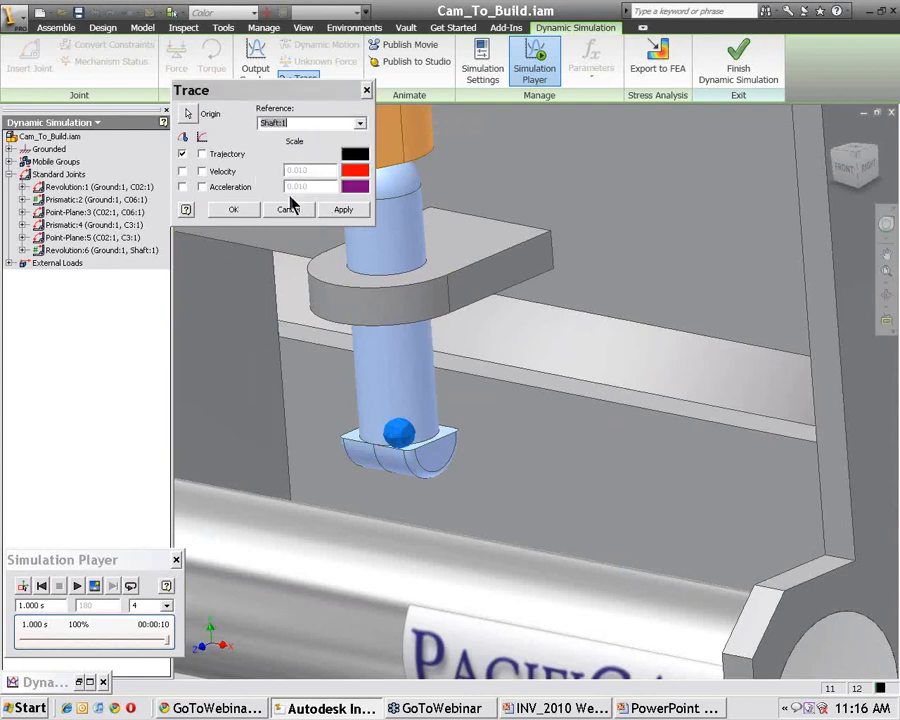
left_click(238, 212)
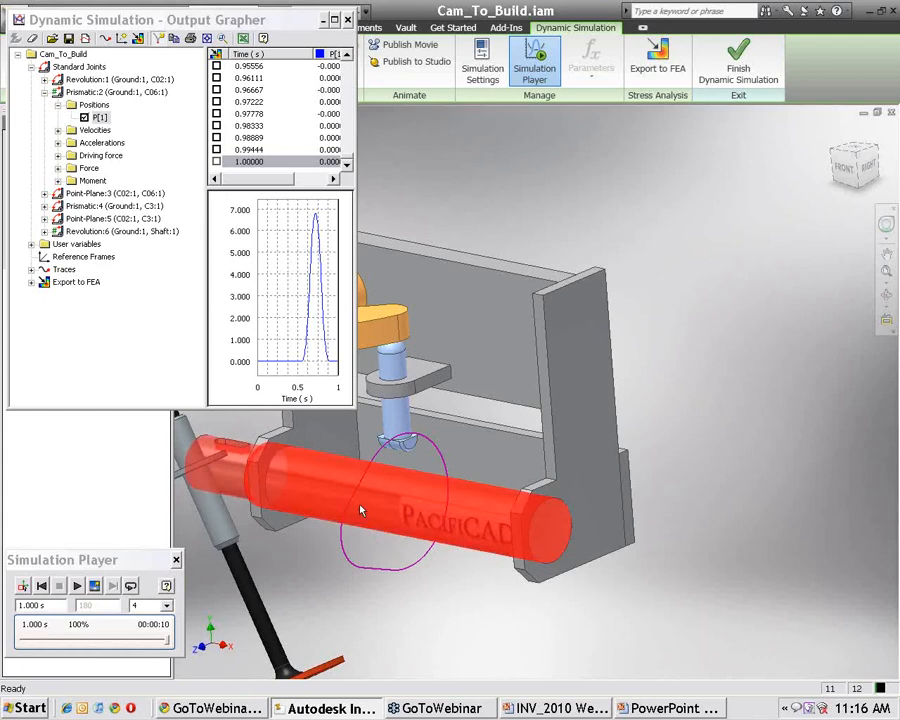
Step: Export the C3 trace to a sketch on the shaft part and close the Output Grapher
right_click(64, 271)
left_click(80, 276)
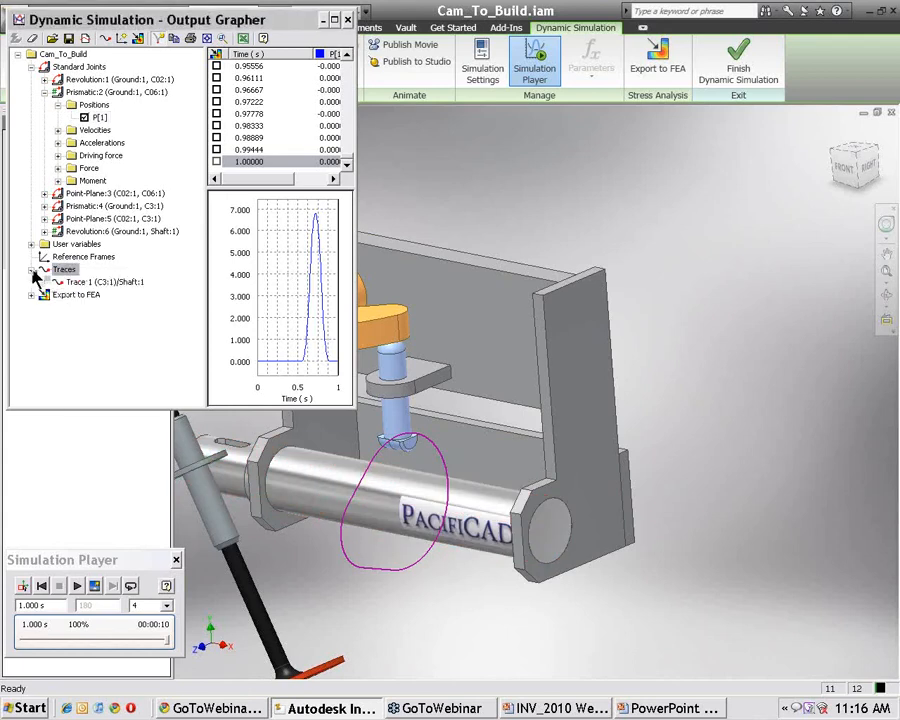
right_click(76, 284)
left_click(96, 320)
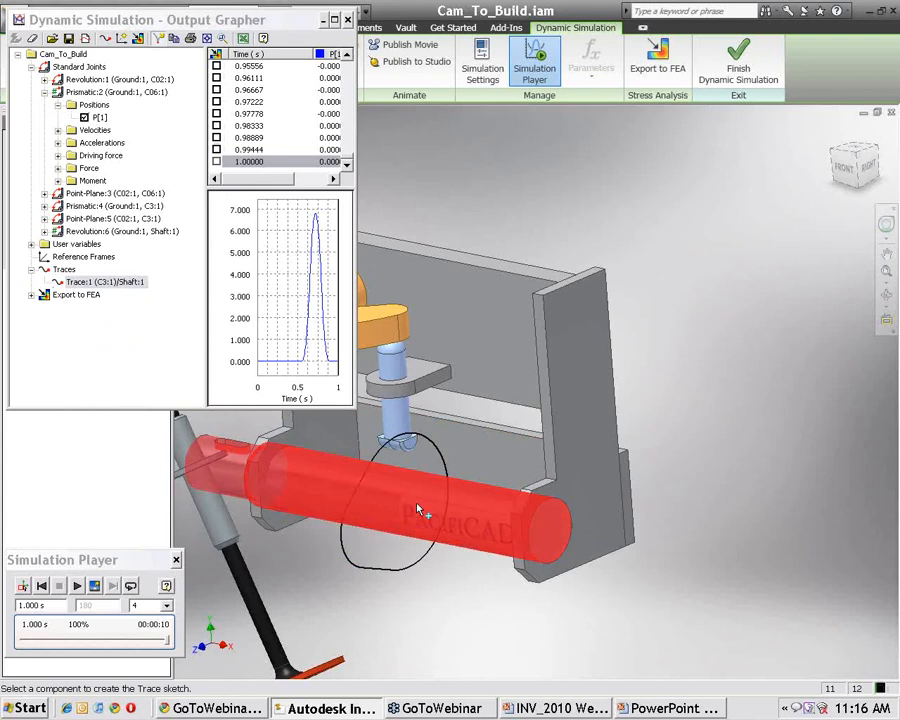
left_click(419, 510)
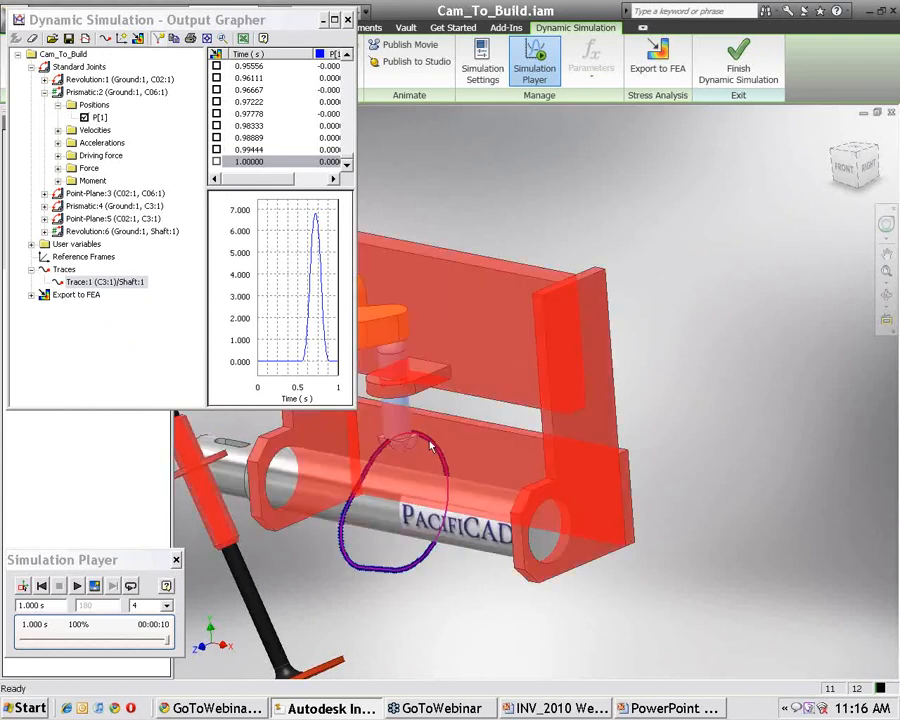
left_click(348, 20)
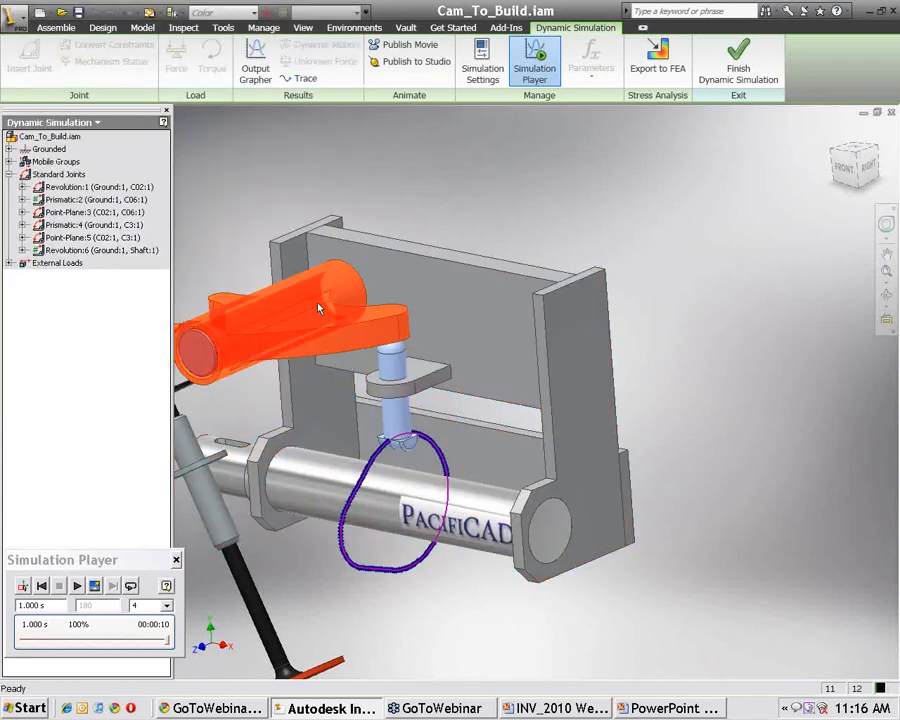
Step: Edit the shaft in place within the assembly and open its exported trace sketch for editing
double_click(453, 523)
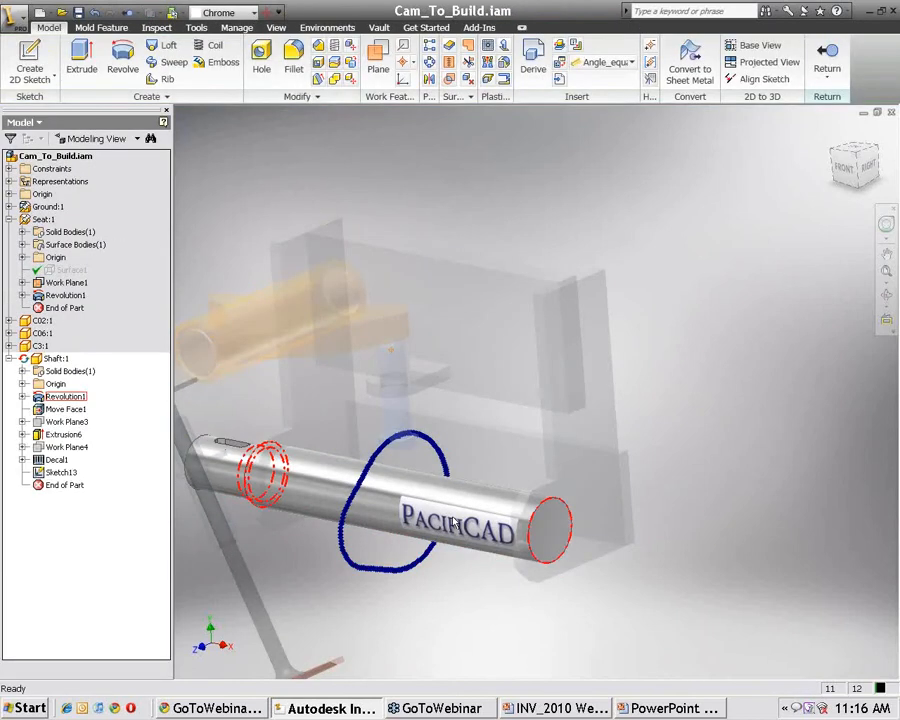
left_click(72, 477)
scroll(363, 461, "up", 3)
scroll(363, 461, "up", 2)
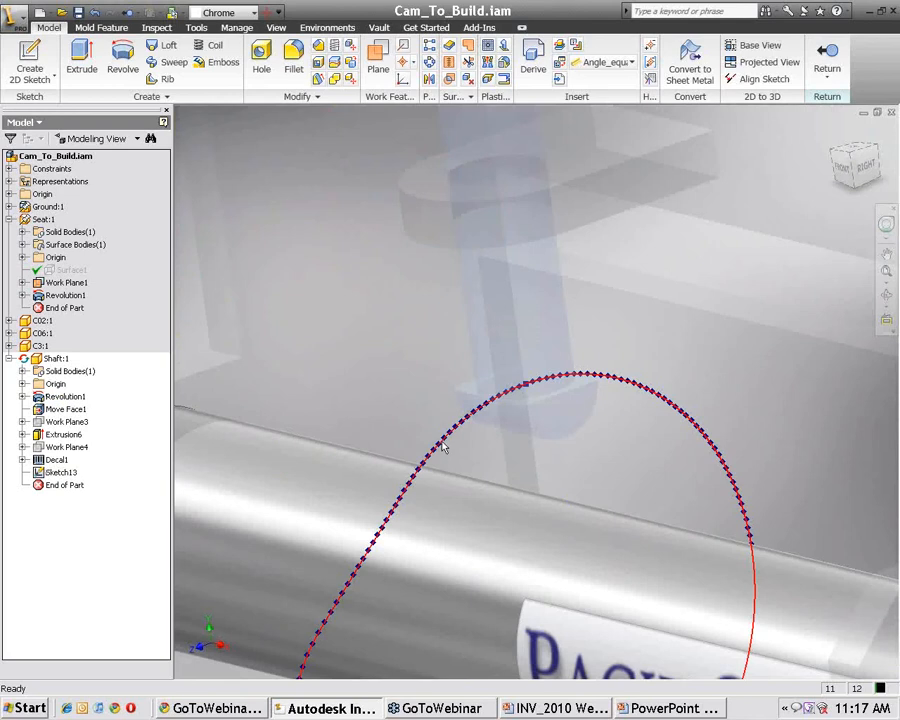
scroll(425, 433, "down", 5)
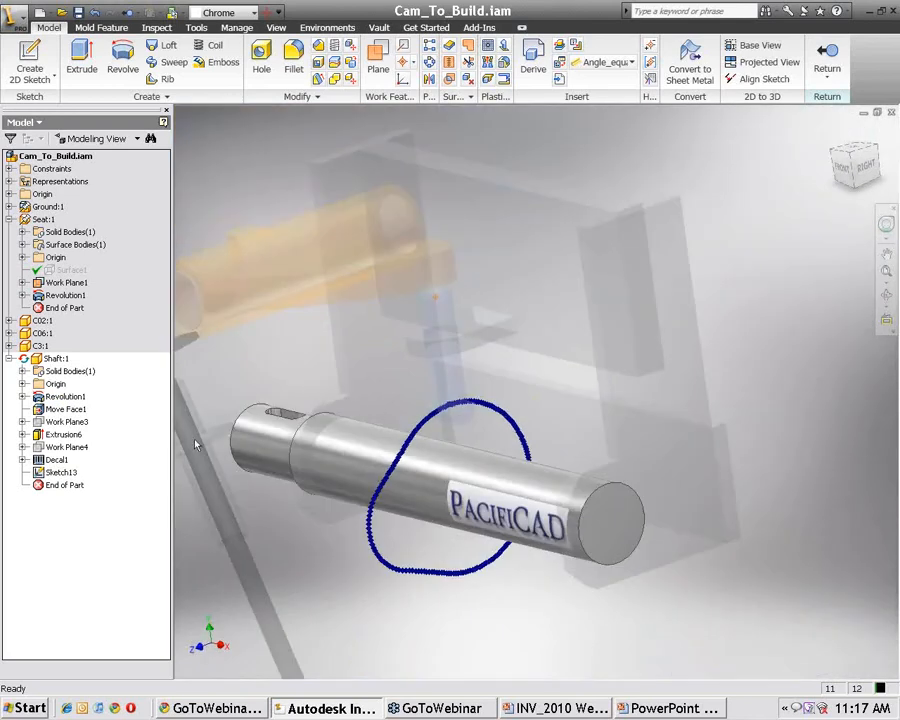
right_click(66, 472)
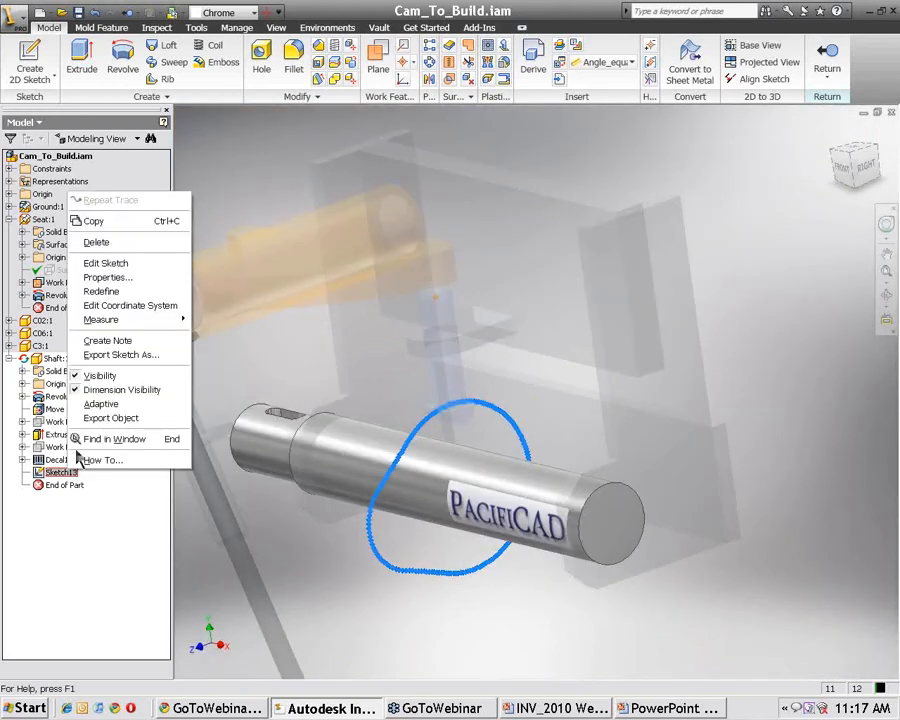
left_click(160, 264)
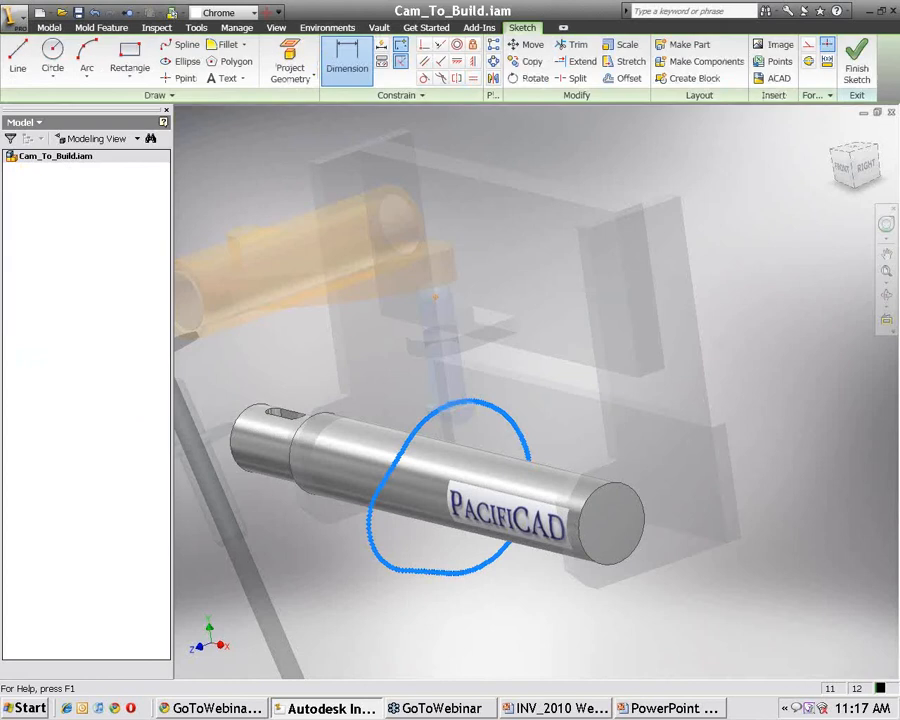
Step: Offset the closed trace curve inward by about 6.6 mm to form the cam profile
scroll(453, 497, "down", 3)
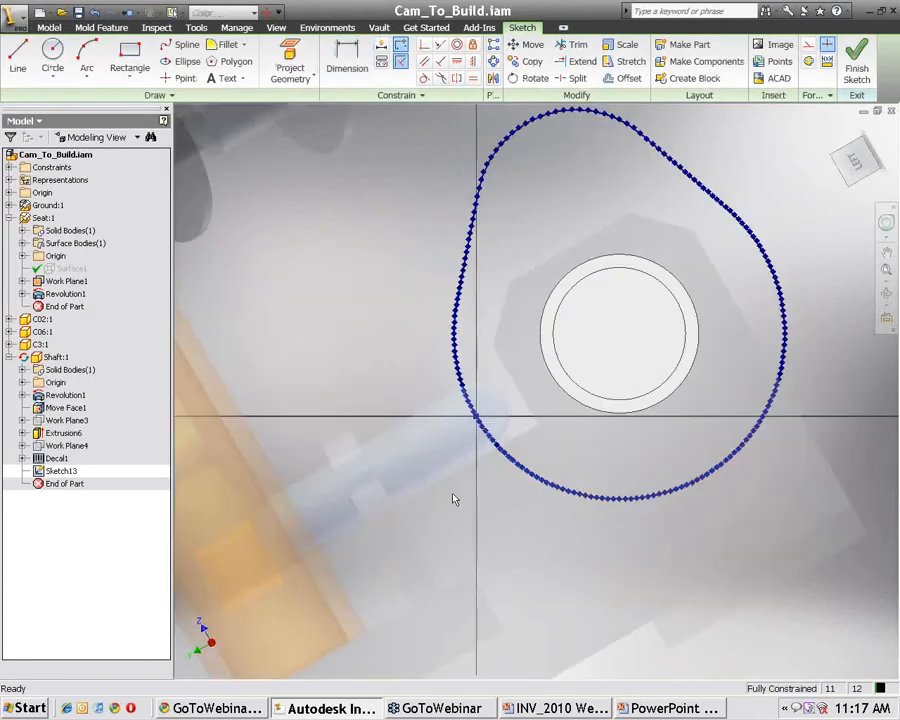
middle_click_drag(437, 496, 290, 520)
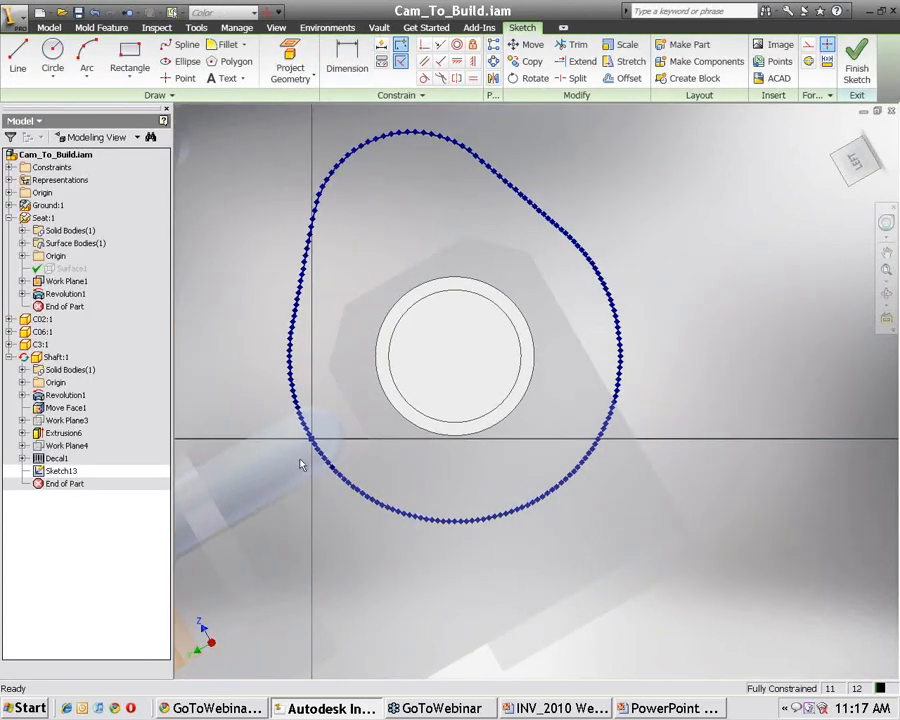
scroll(300, 462, "down", 2)
scroll(298, 457, "down", 1)
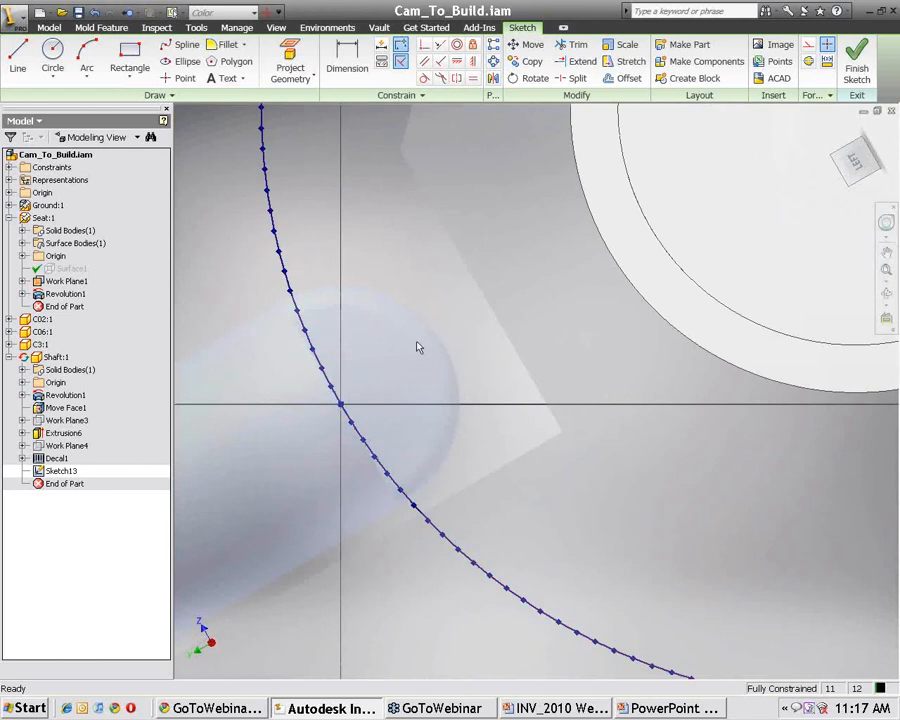
scroll(405, 380, "up", 5)
middle_click_drag(404, 380, 386, 426)
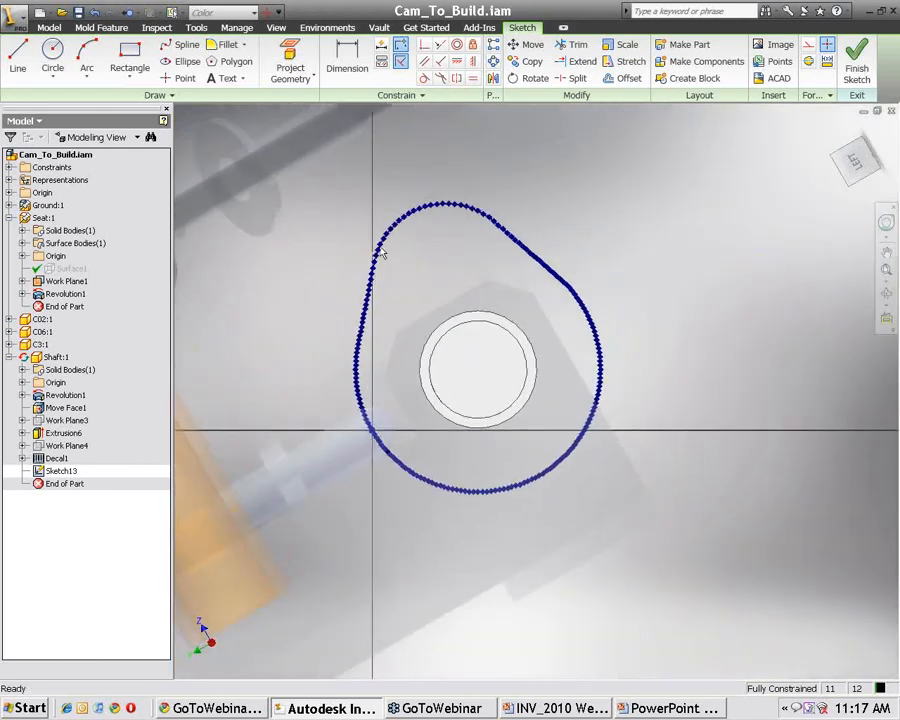
left_click(625, 78)
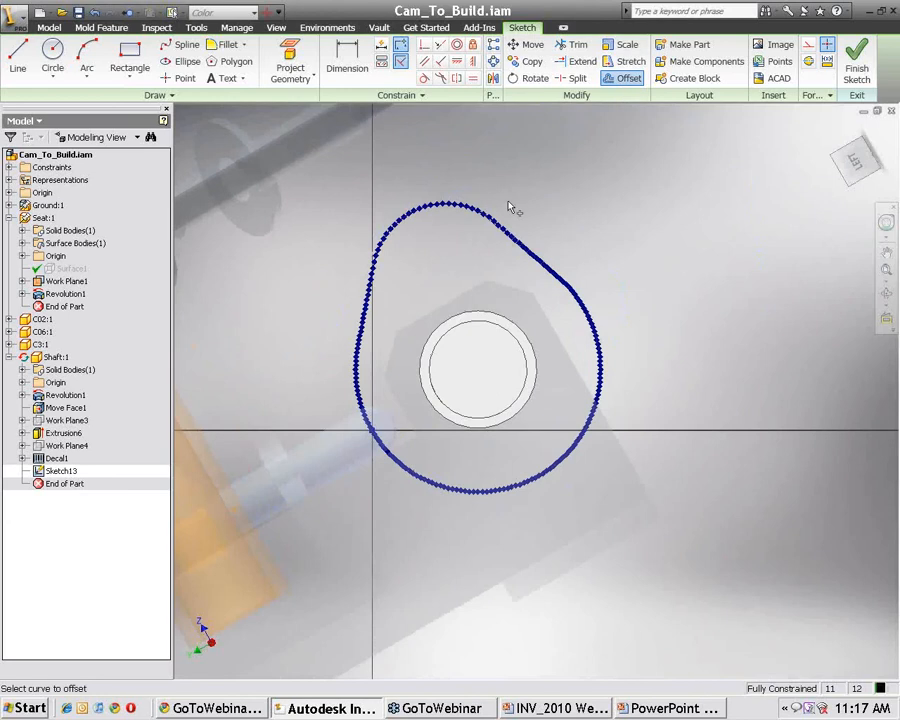
left_click(515, 240)
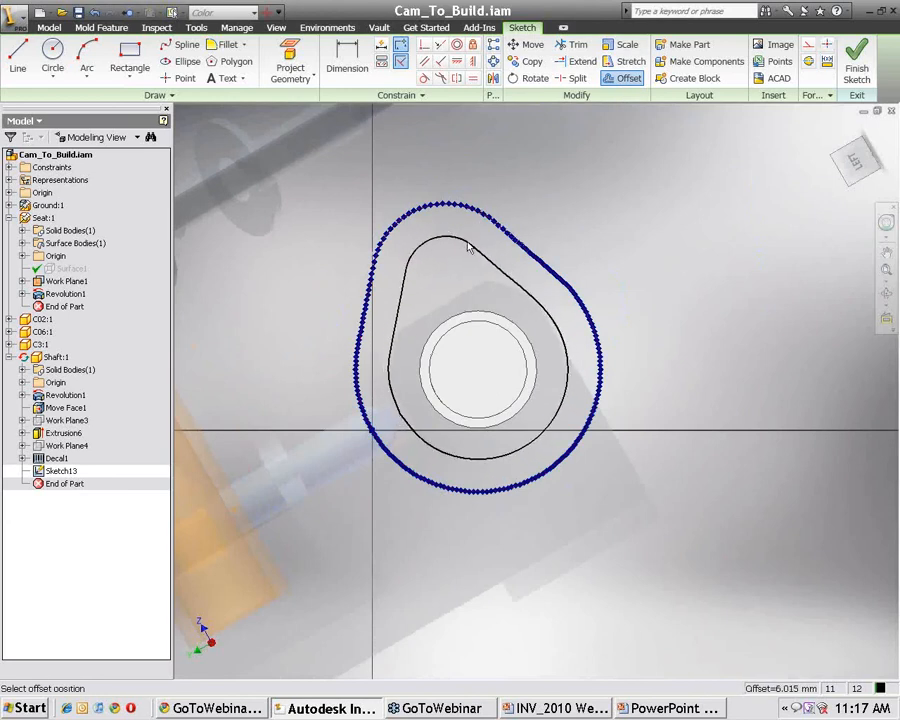
left_click(450, 237)
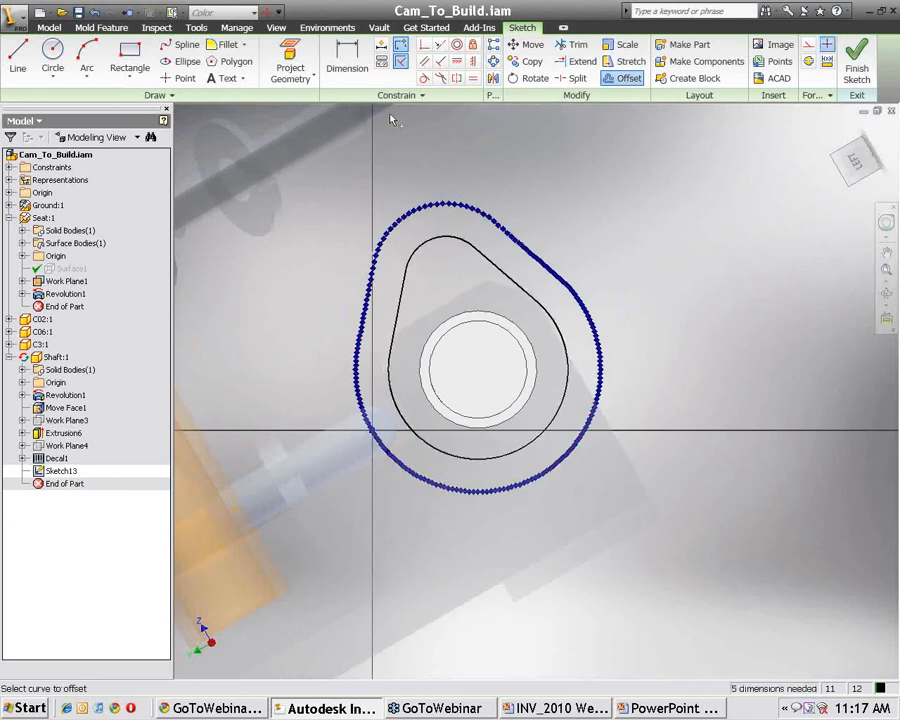
Step: Dimension the gap between the trace curve and its inner offset as 5 mm and finish the sketch
left_click(346, 66)
left_click(469, 246)
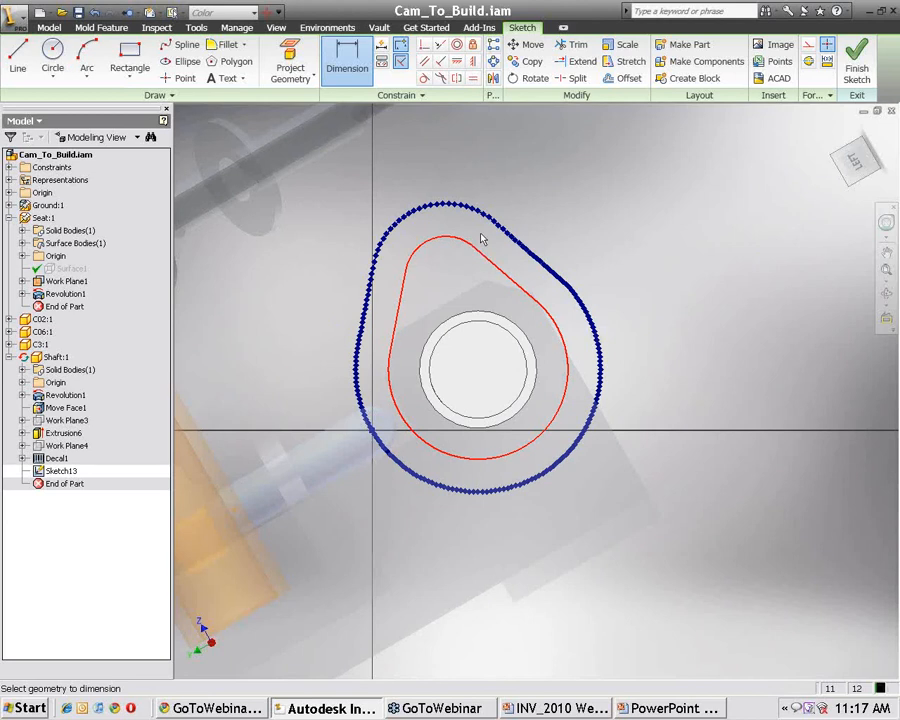
left_click(523, 198)
type("5")
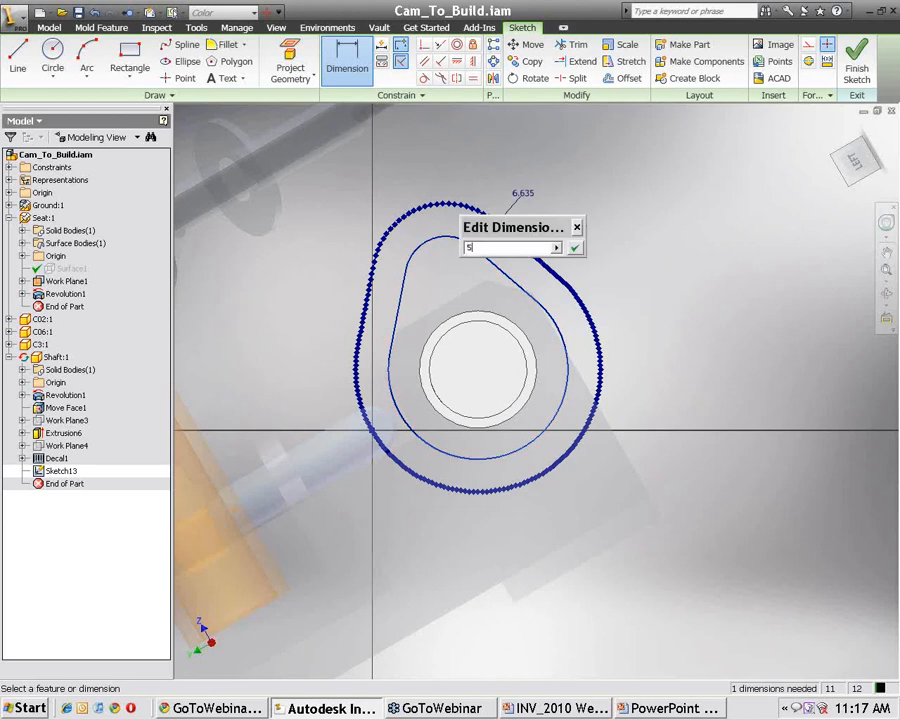
key("Return")
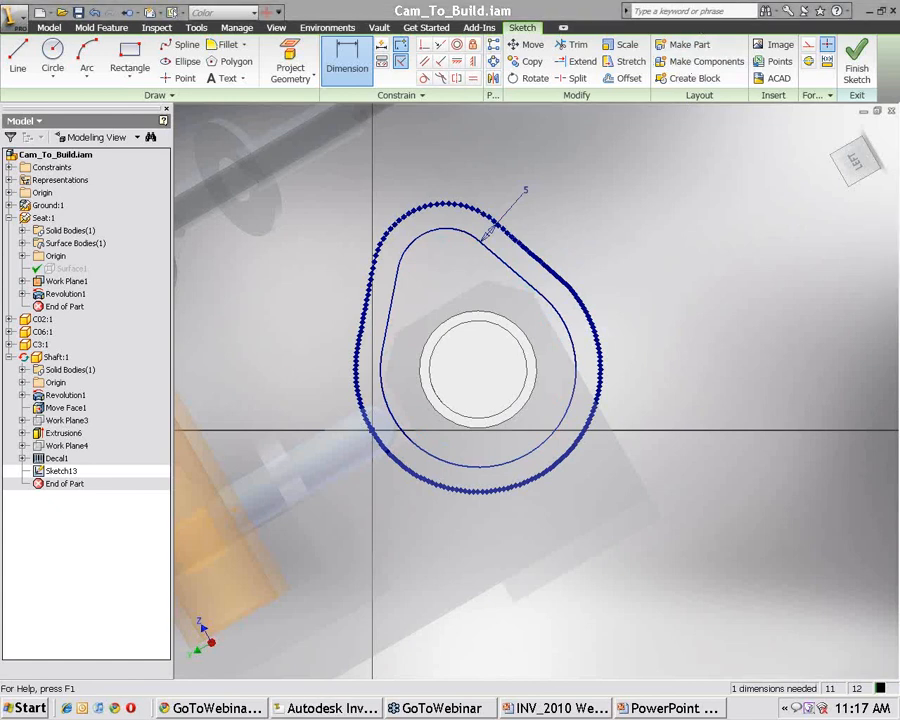
left_click(853, 70)
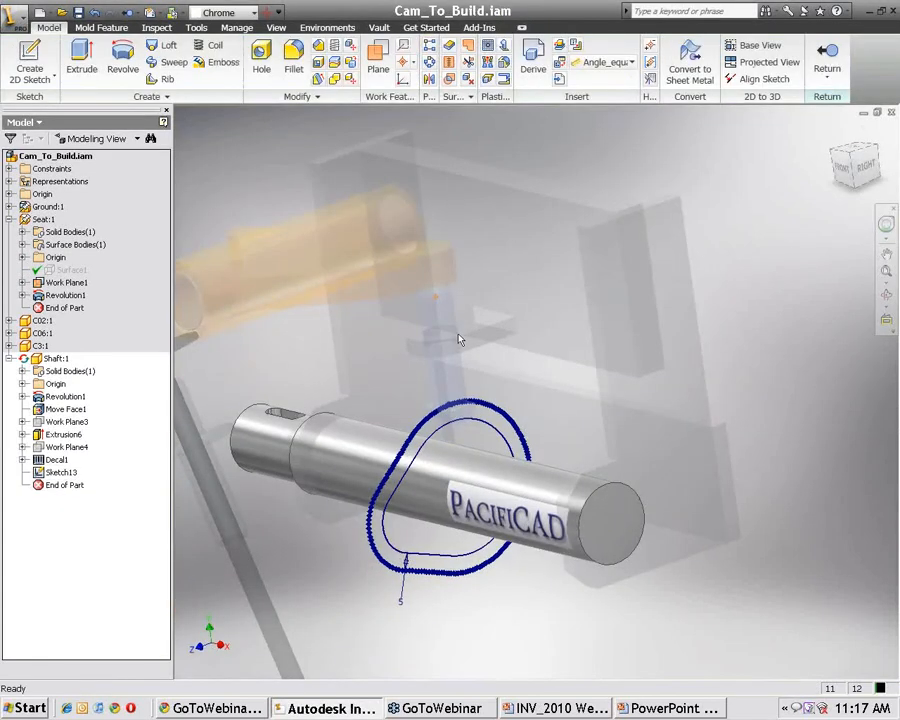
Step: Start a solid extrusion on the shaft using the area inside the inner cam curve as the profile
left_click(82, 60)
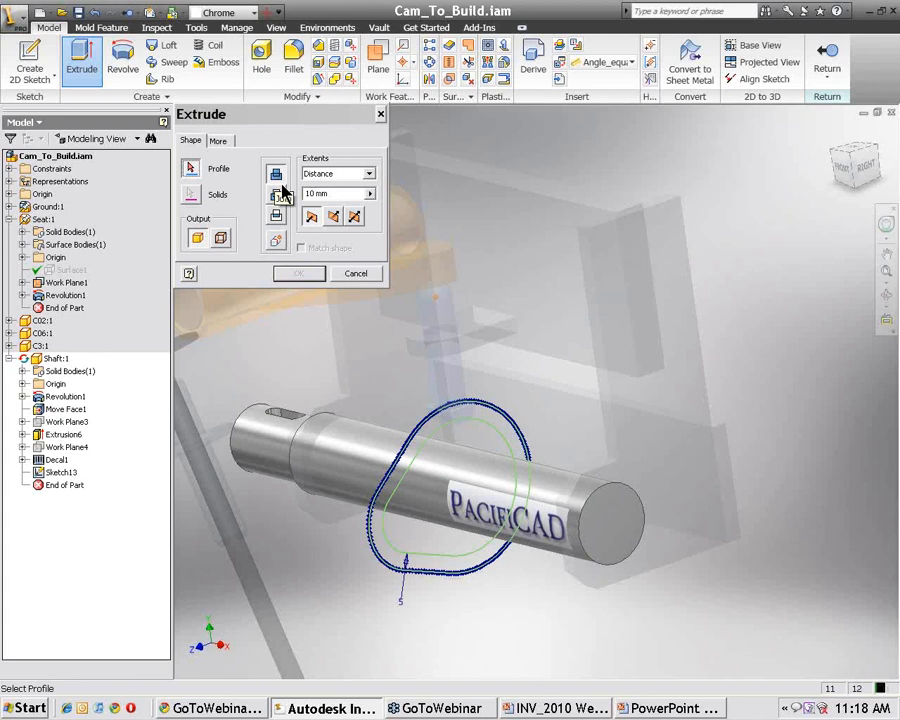
left_click(450, 485)
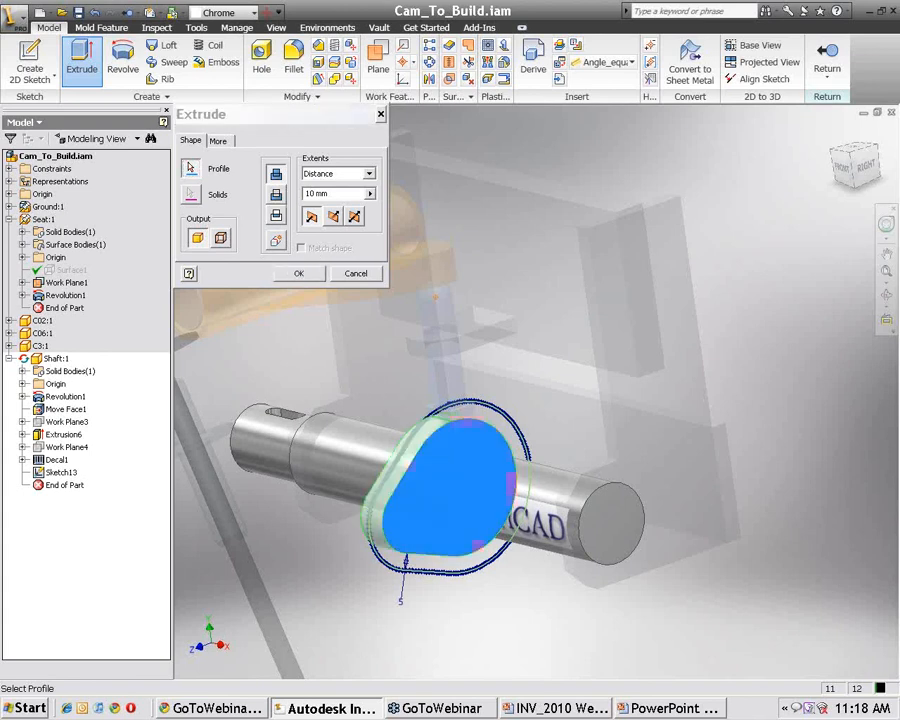